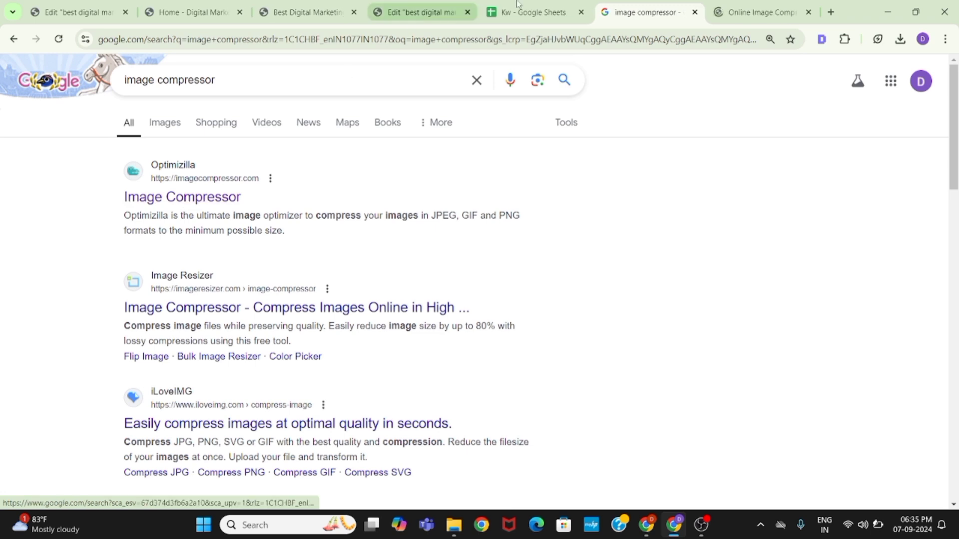
Search Google for "compress jpeg" in a new tab and open the Compress JPEG Images Online result from compressjpeg.com in its own tab.
{"action": "left_click", "coordinate": [764, 8]}
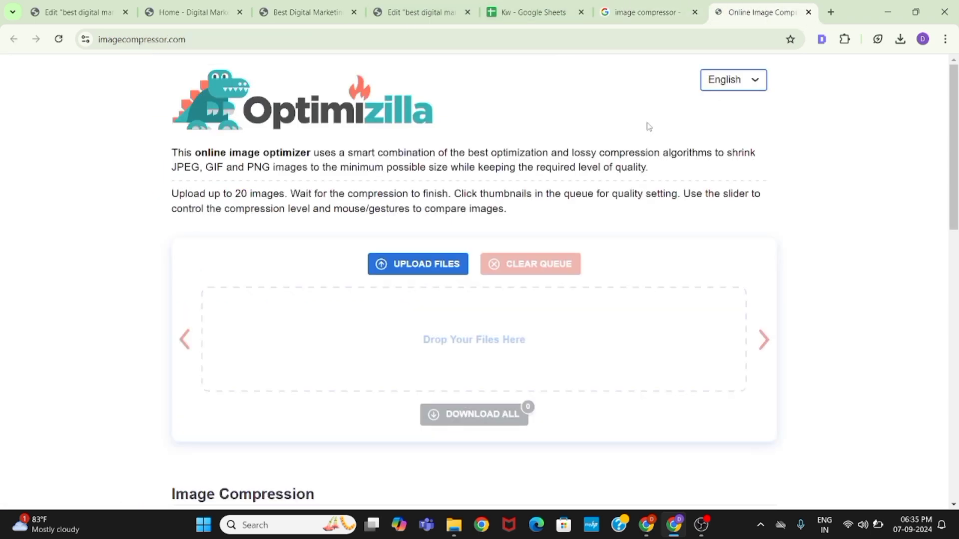
{"action": "left_click", "coordinate": [829, 12]}
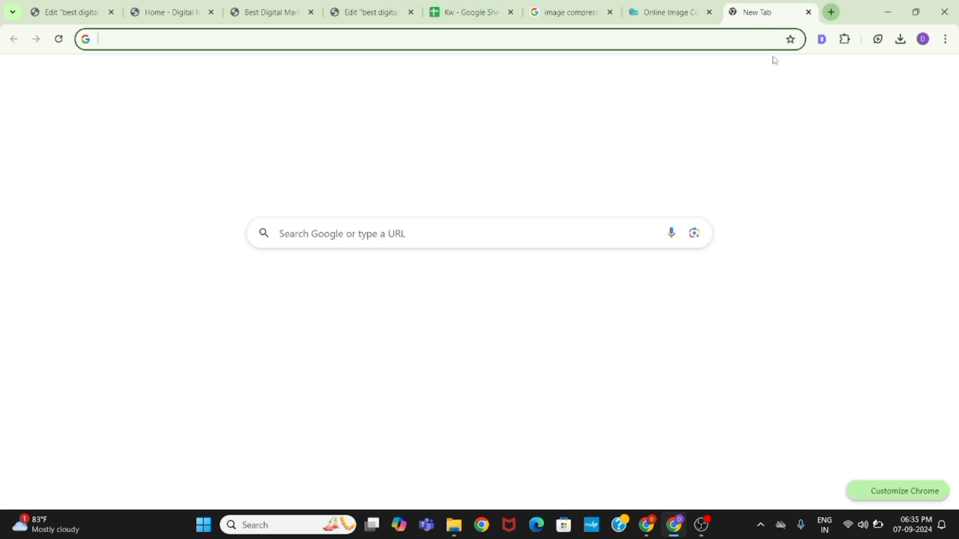
{"action": "type", "text": "com"}
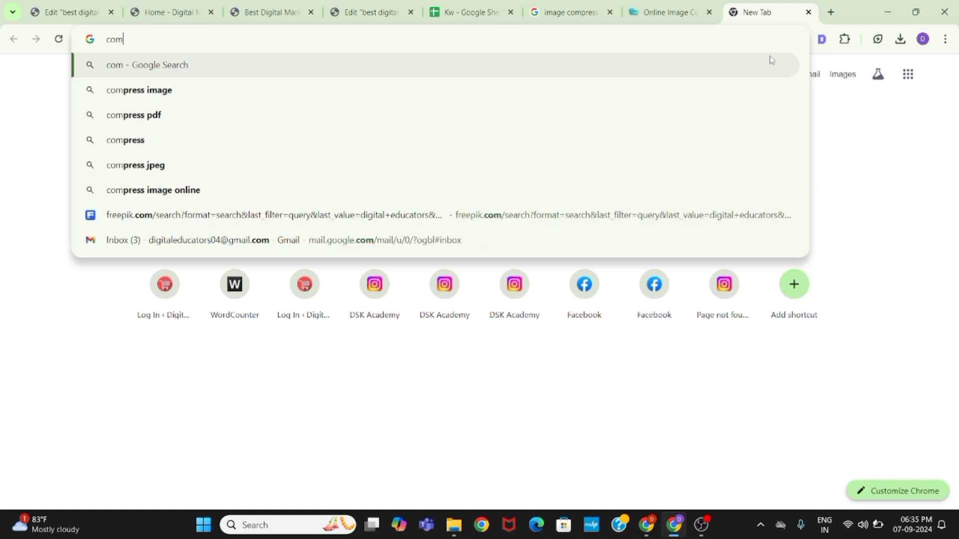
{"action": "type", "text": "press"}
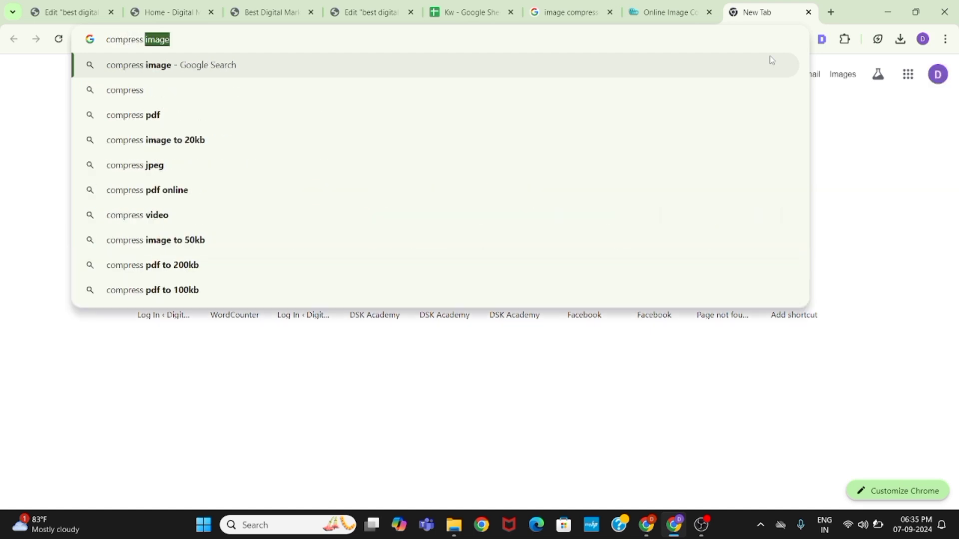
{"action": "key", "text": "BackSpace"}
{"action": "type", "text": "j"}
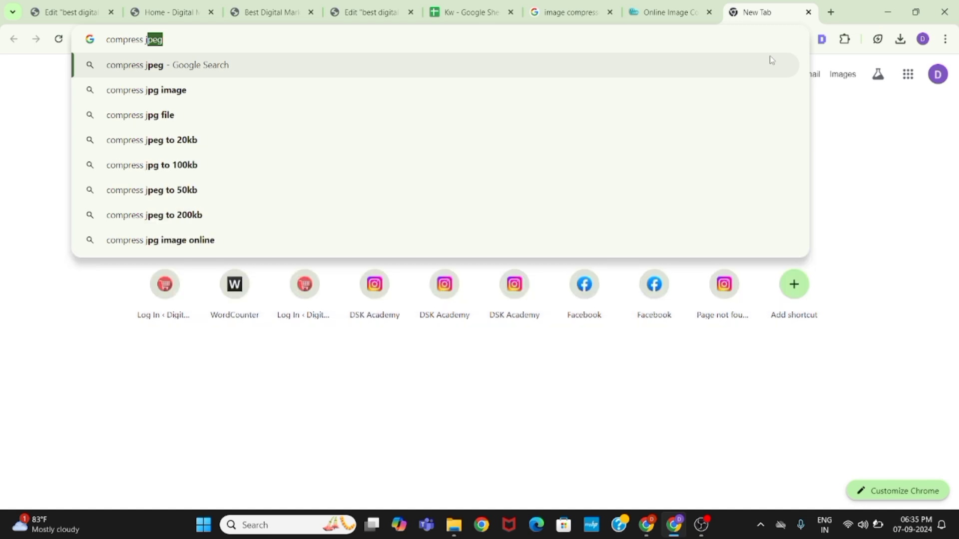
{"action": "type", "text": "peg"}
{"action": "key", "text": "Return"}
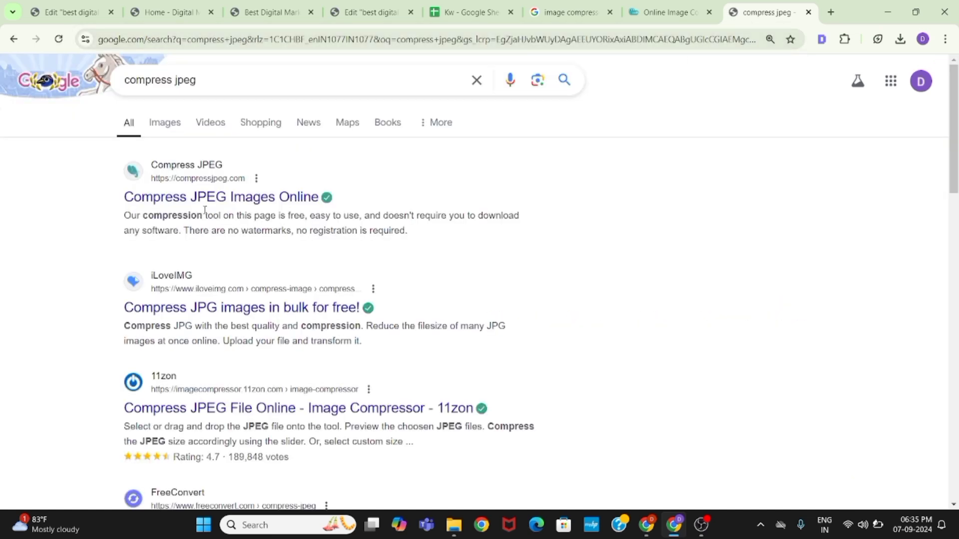
{"action": "middle_click", "coordinate": [205, 198]}
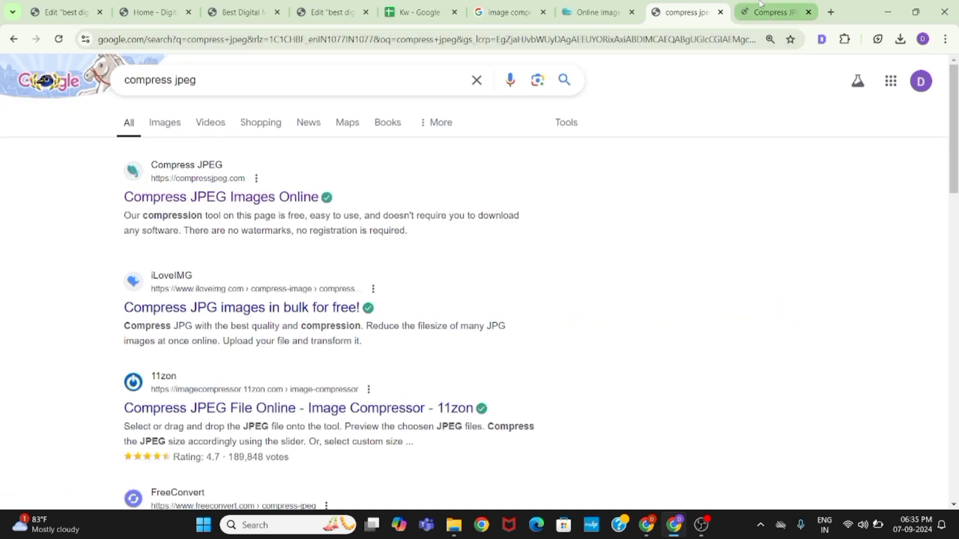
{"action": "left_click", "coordinate": [759, 2]}
Close the image compressor search, Optimizilla and compress jpeg search tabs, keeping the Compress JPEG site open.
{"action": "left_click", "coordinate": [600, 6]}
{"action": "left_click", "coordinate": [519, 2]}
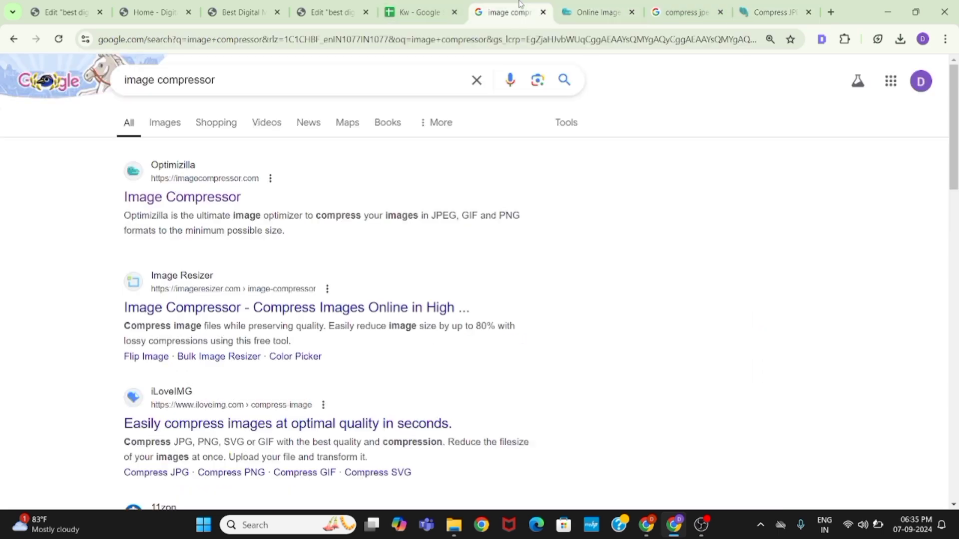
{"action": "key", "text": "ctrl+w"}
{"action": "key", "text": "ctrl+w"}
{"action": "key", "text": "ctrl+w"}
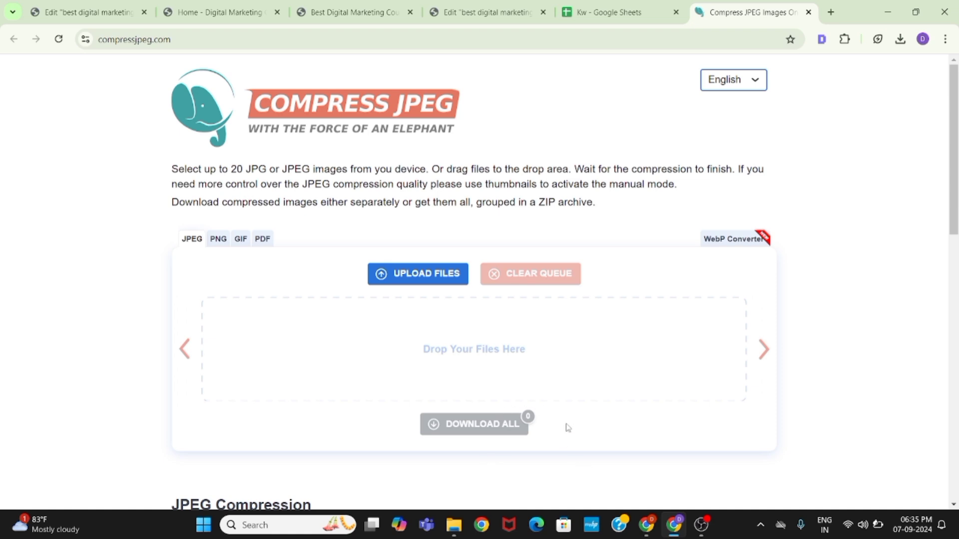
Add best-digital-marketing-course-in-mumbai.jpg from the Downloads folder to the JPEG compressor and download the compressed copy.
{"action": "left_click", "coordinate": [448, 530]}
{"action": "left_click_drag", "start_coordinate": [180, 195], "coordinate": [420, 389]}
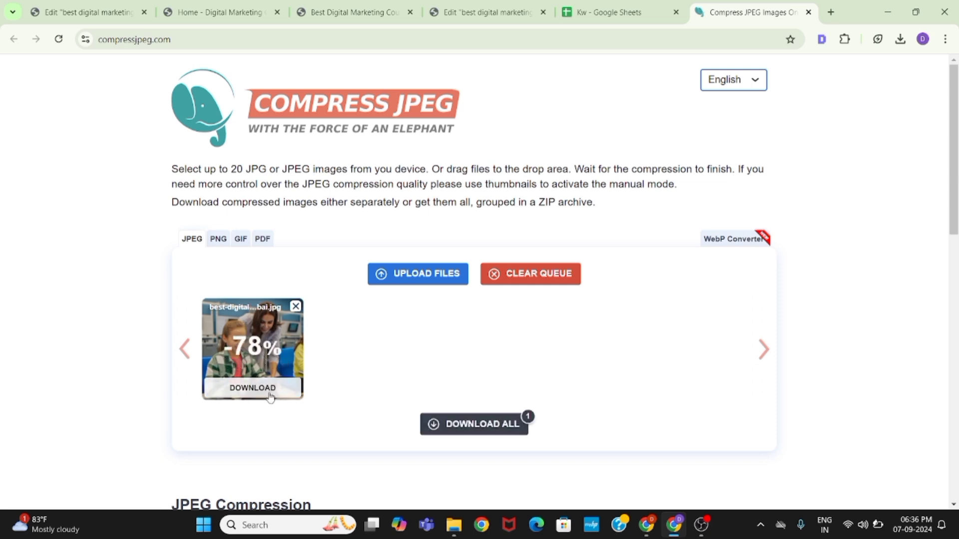
{"action": "left_click", "coordinate": [271, 395]}
Check the file details of both course images in the Downloads folder and delete the uncompressed original, best-digital-marketing-course-in-mumbai.
{"action": "left_click", "coordinate": [446, 533]}
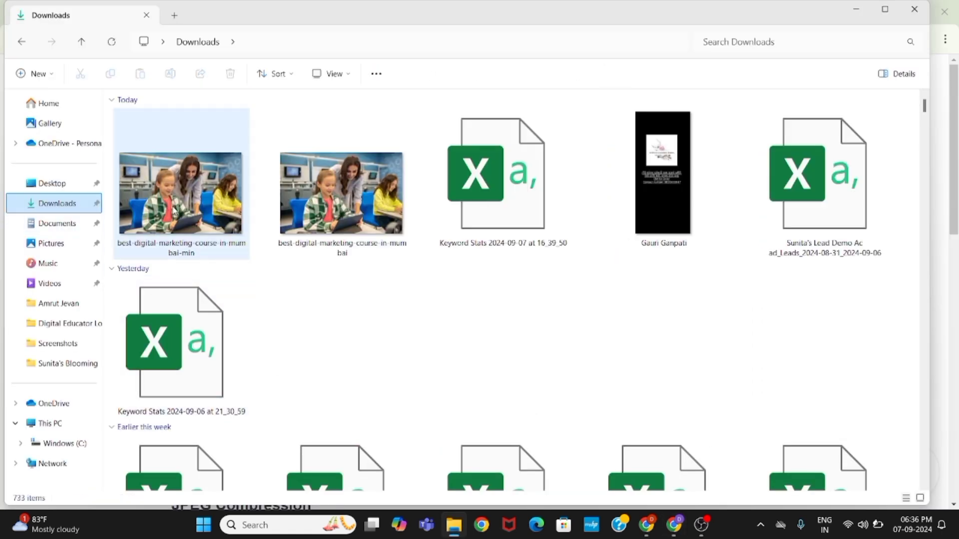
{"action": "mouse_move", "coordinate": [173, 214]}
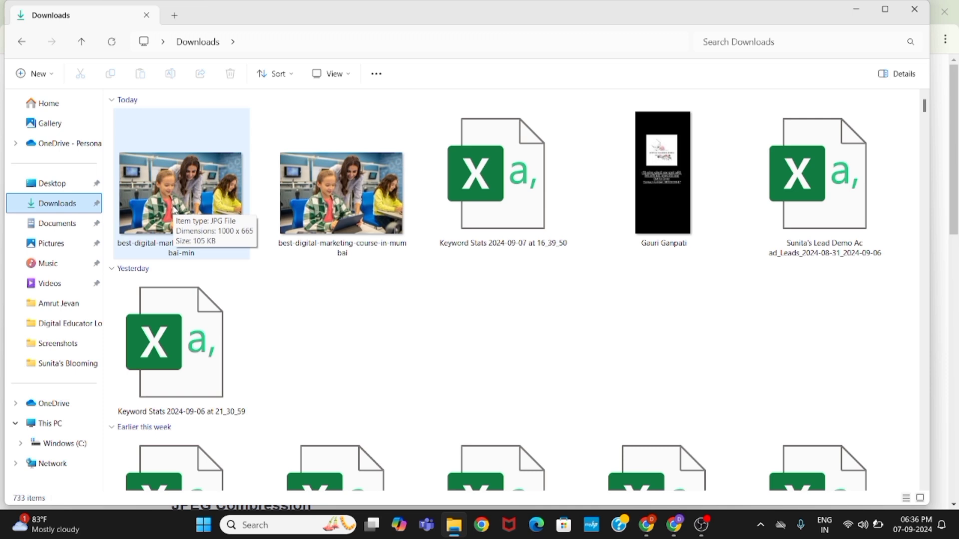
{"action": "mouse_move", "coordinate": [346, 196]}
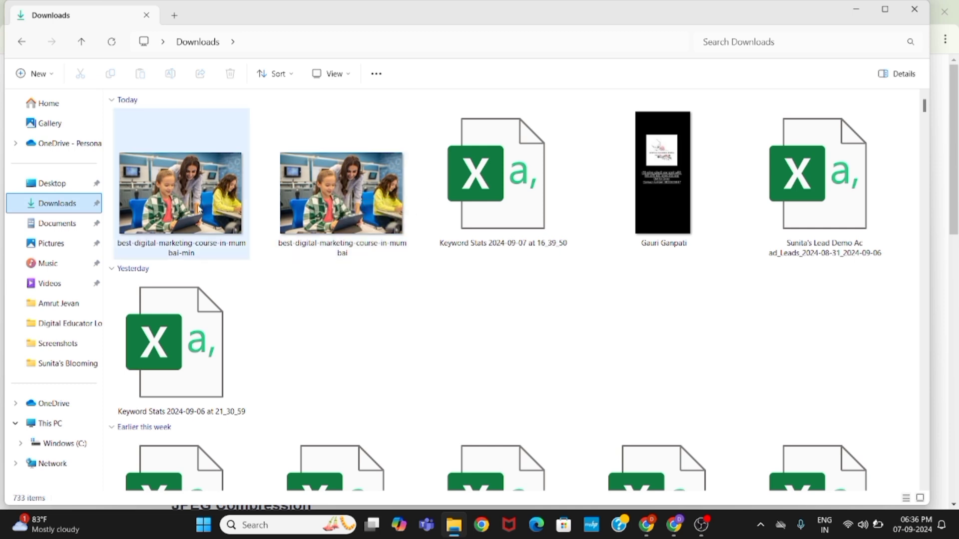
{"action": "left_click", "coordinate": [294, 309]}
{"action": "left_click", "coordinate": [299, 220]}
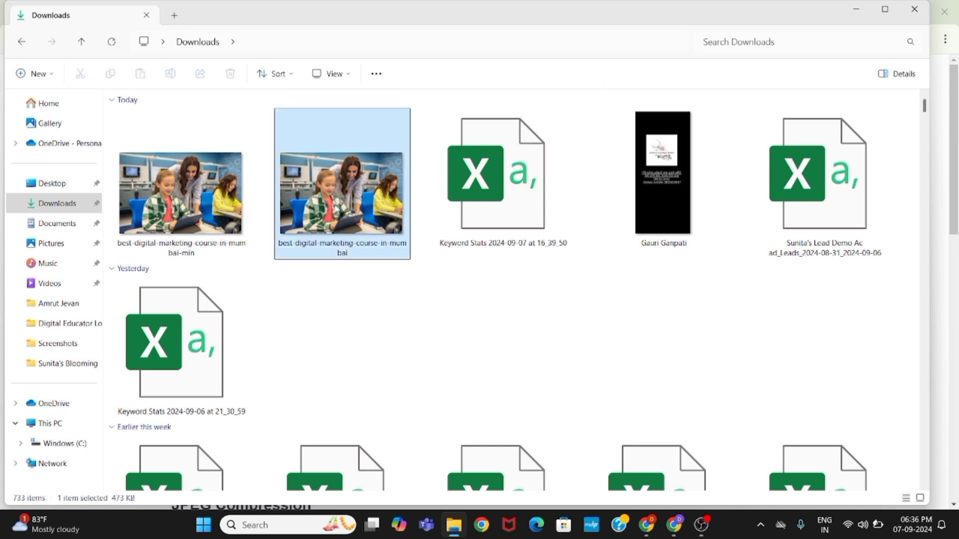
{"action": "key", "text": "Delete"}
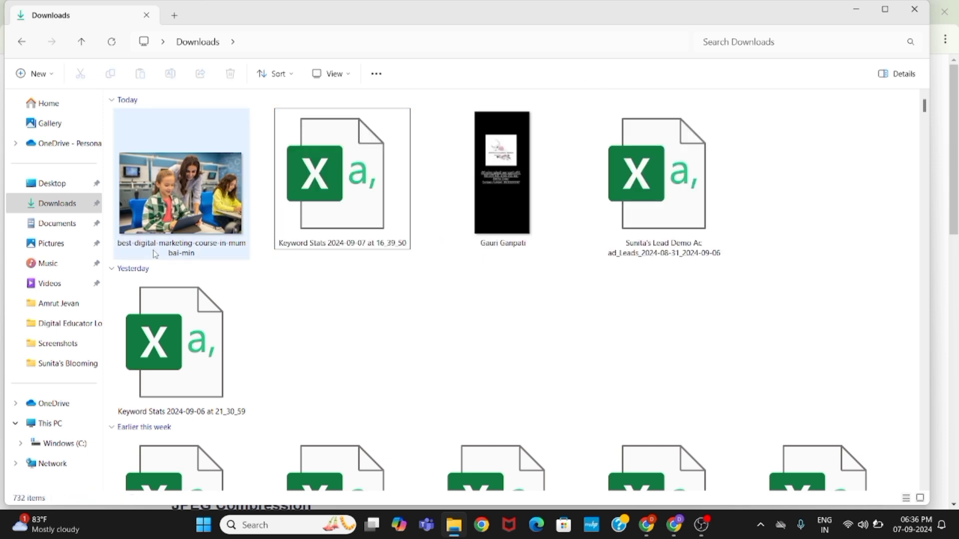
Rename the compressed image to best-digital-marketing-course-in-mumbai, removing the "-min" suffix.
{"action": "left_click", "coordinate": [168, 246]}
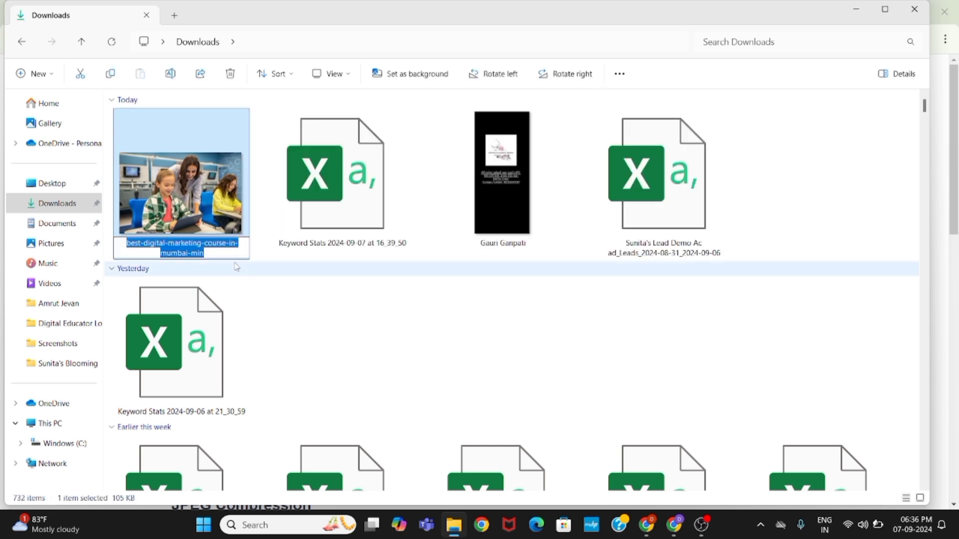
{"action": "left_click", "coordinate": [209, 254]}
{"action": "key", "text": "BackSpace"}
{"action": "key", "text": "BackSpace"}
{"action": "key", "text": "BackSpace"}
{"action": "key", "text": "BackSpace"}
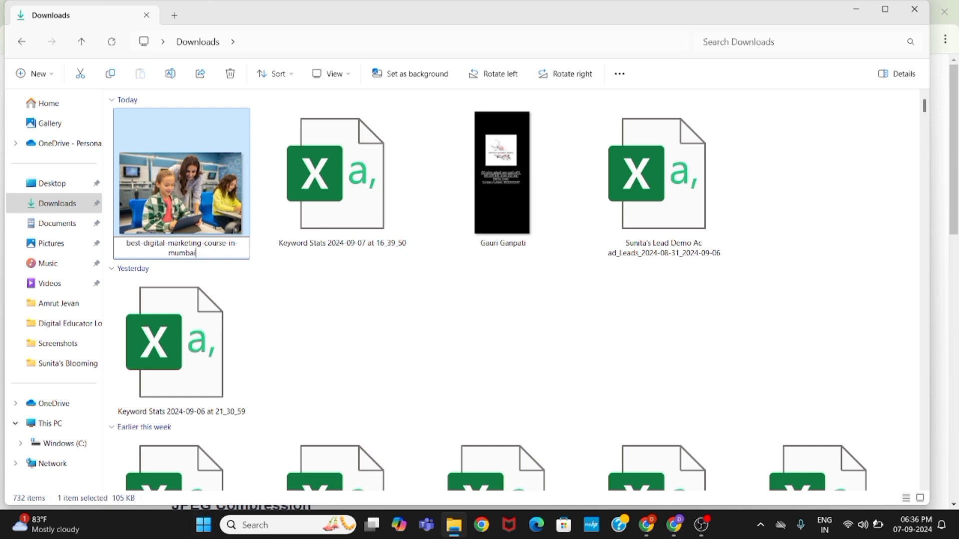
{"action": "left_click", "coordinate": [412, 347]}
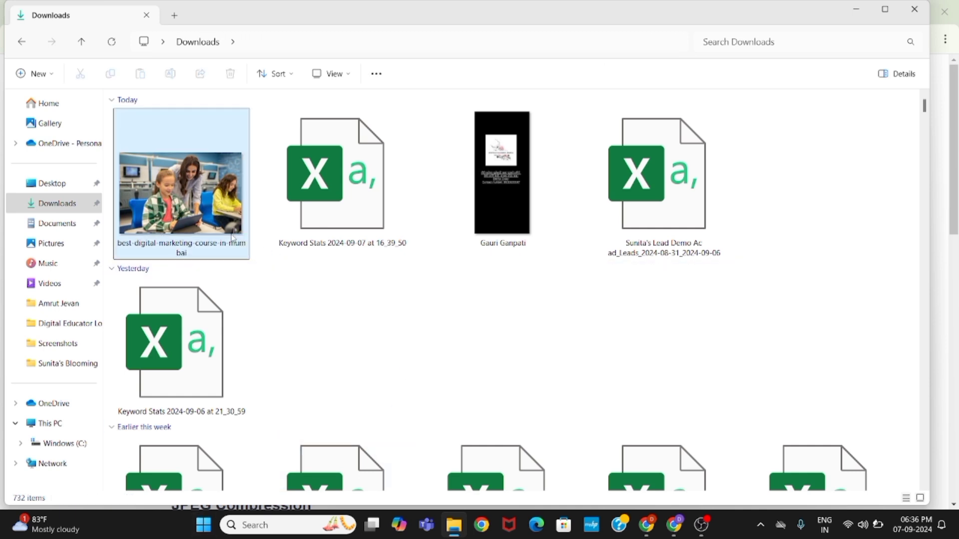
Inspect the compressed image's file details and visual quality in a maximized image viewer, close it and return to the Compress JPEG page.
{"action": "mouse_move", "coordinate": [228, 224]}
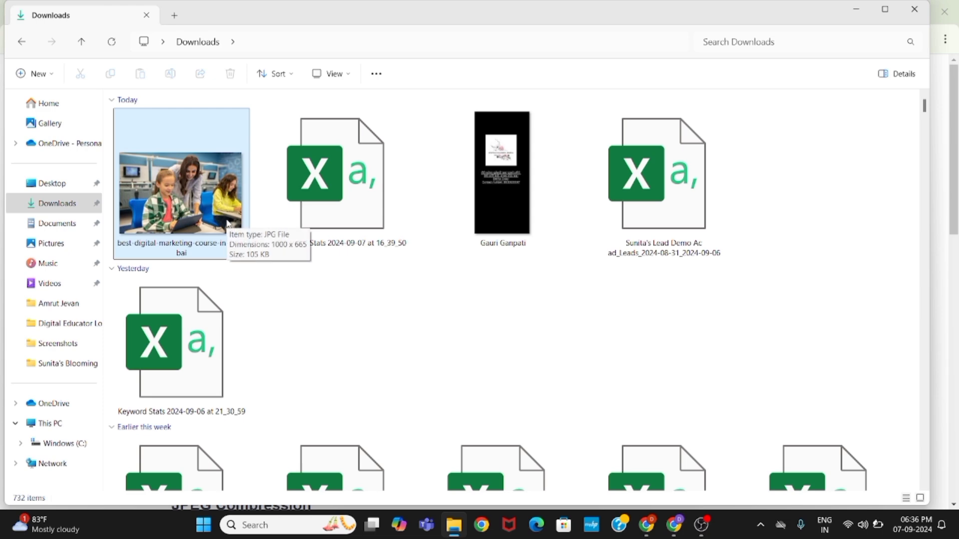
{"action": "left_click", "coordinate": [229, 225]}
{"action": "double_click", "coordinate": [229, 224]}
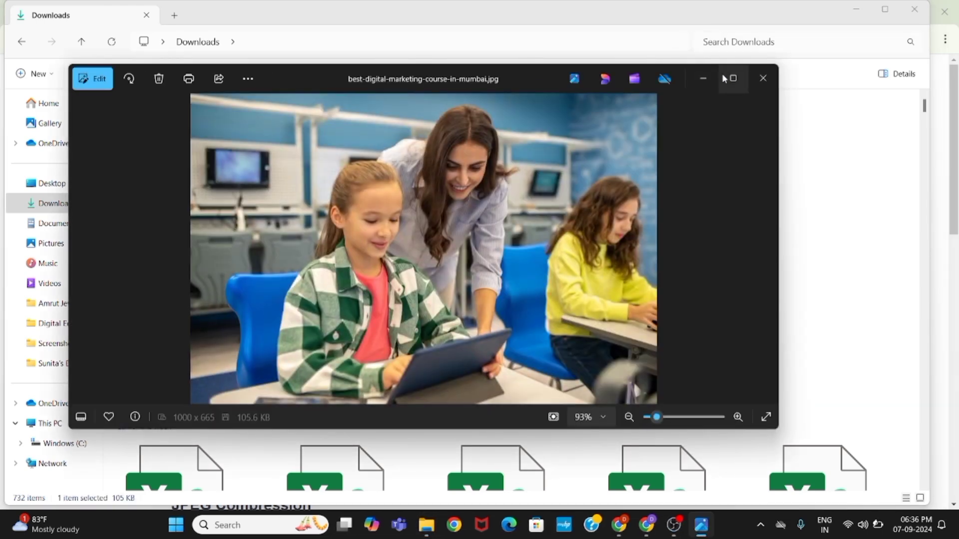
{"action": "left_click", "coordinate": [730, 78]}
{"action": "scroll", "coordinate": [434, 265], "scroll_direction": "up", "scroll_amount": 3}
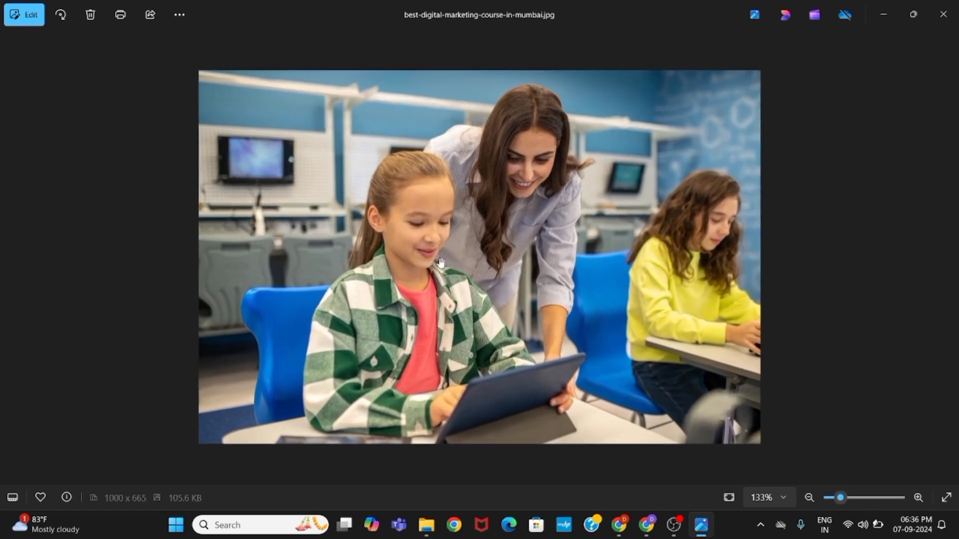
{"action": "left_click", "coordinate": [943, 14]}
{"action": "key", "text": "alt+Tab"}
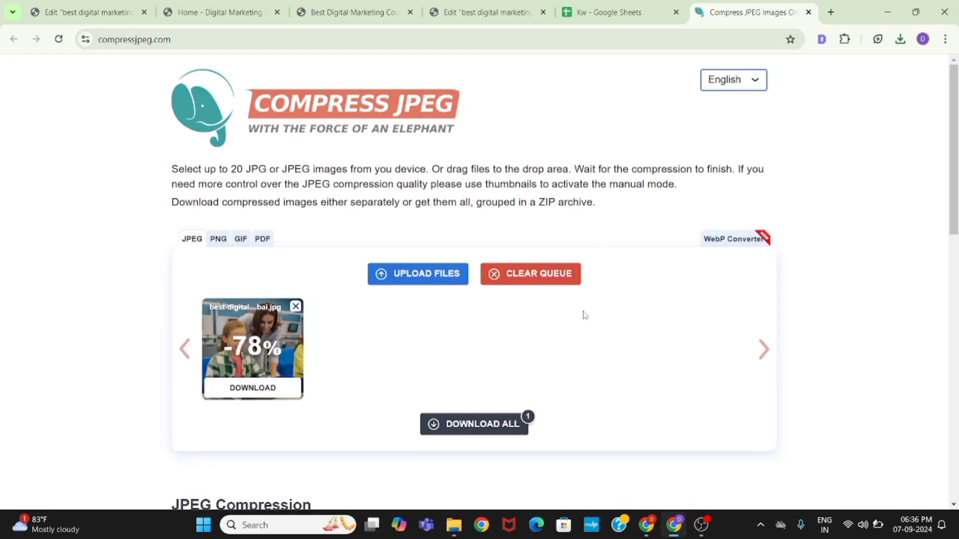
Switch to the Miro board and review the Compression notes on online compressors, WP_Optimize and automatic compression of newly added images.
{"action": "left_click", "coordinate": [649, 528]}
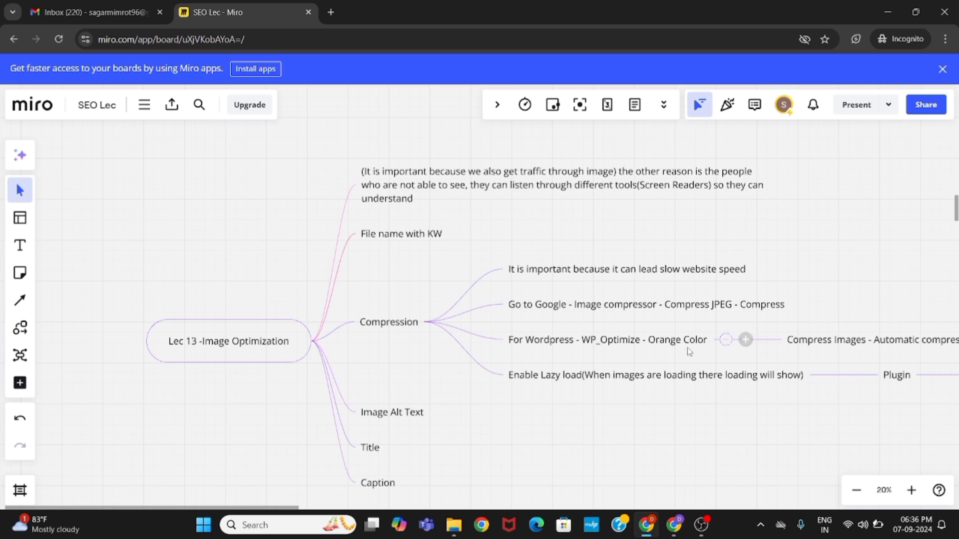
{"action": "left_click", "coordinate": [563, 348]}
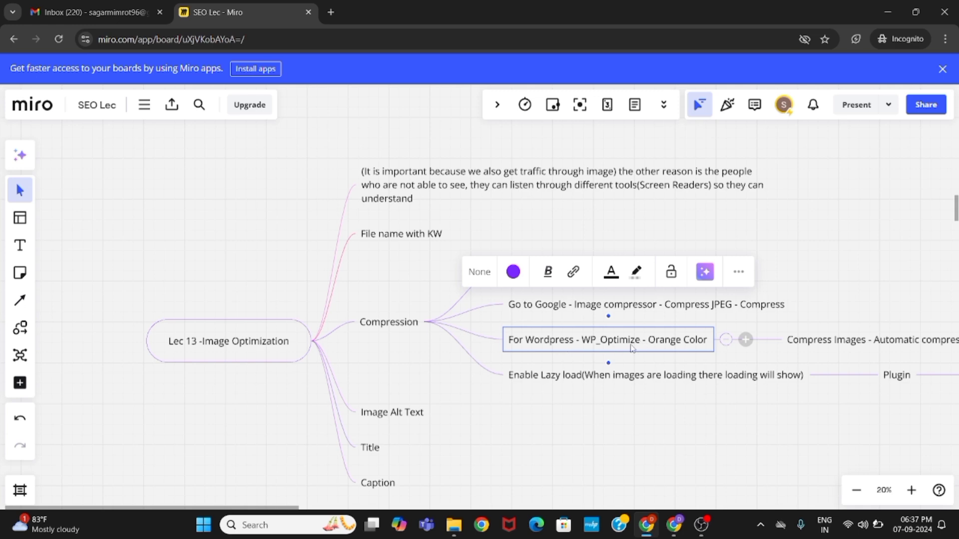
{"action": "key", "text": "Up"}
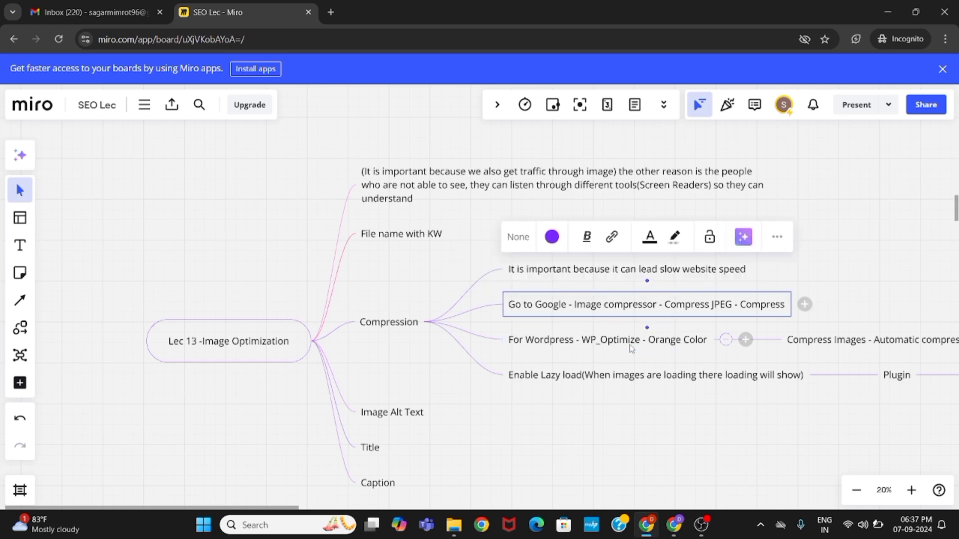
{"action": "left_click", "coordinate": [821, 341]}
{"action": "key", "text": "Down"}
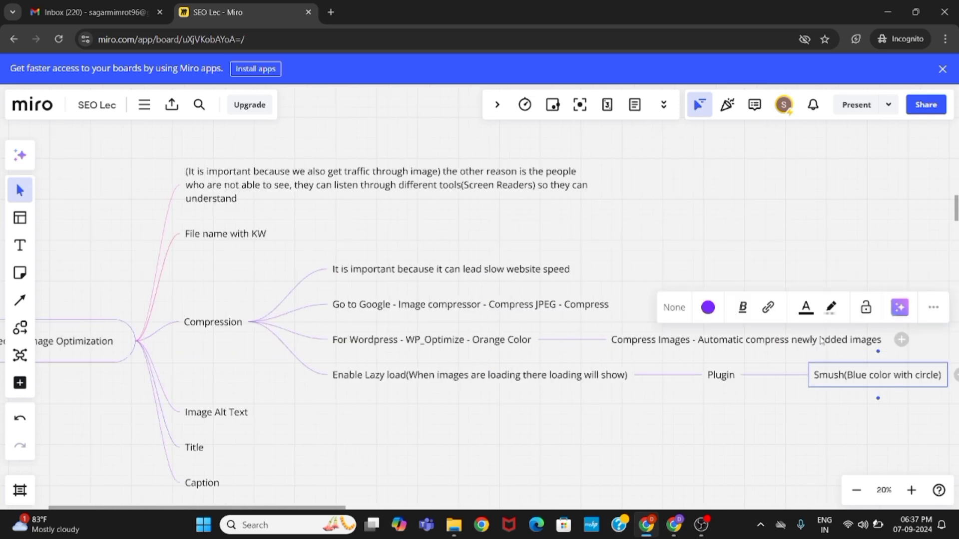
{"action": "left_click", "coordinate": [777, 345]}
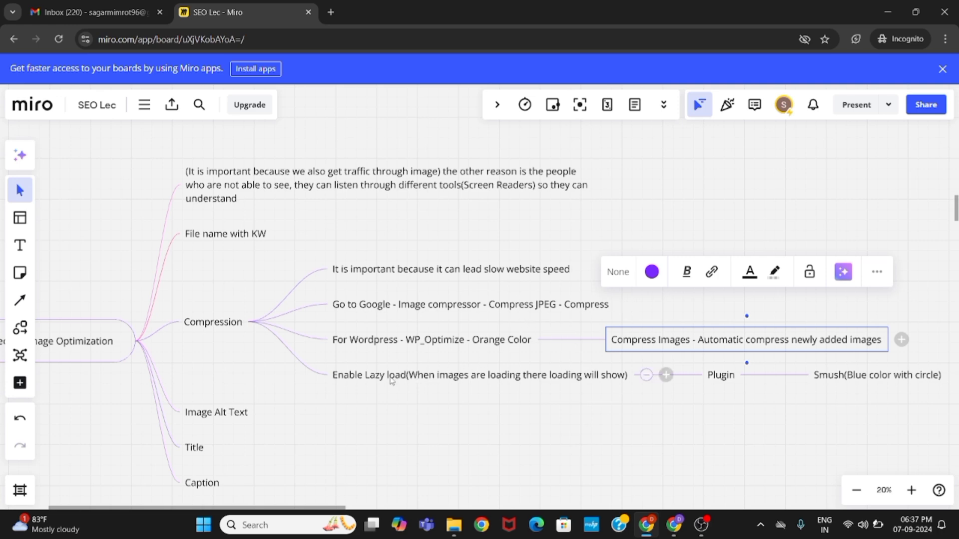
Review the mind map's notes on lazy load with the Smush plugin, WP_Optimize for WordPress, and Image Alt Text.
{"action": "left_click", "coordinate": [371, 378]}
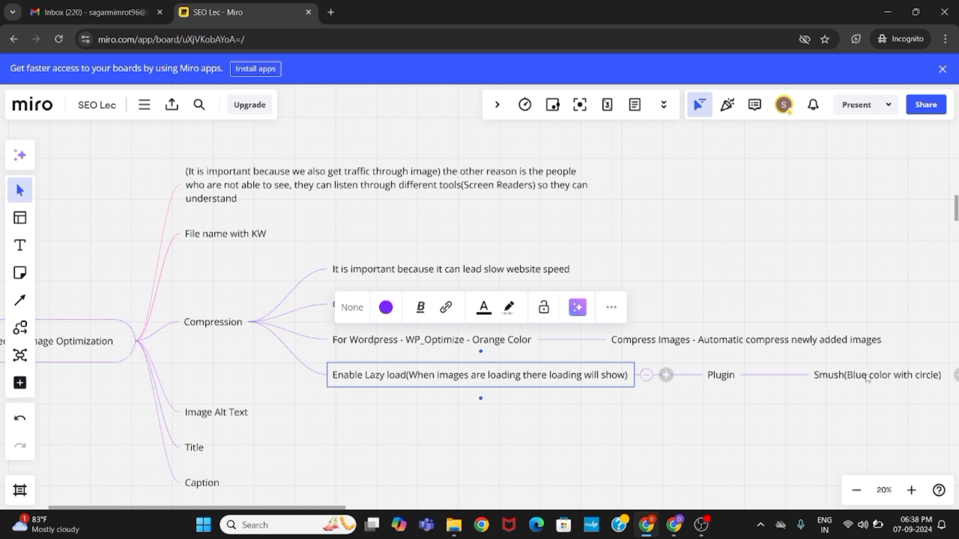
{"action": "left_click", "coordinate": [799, 419]}
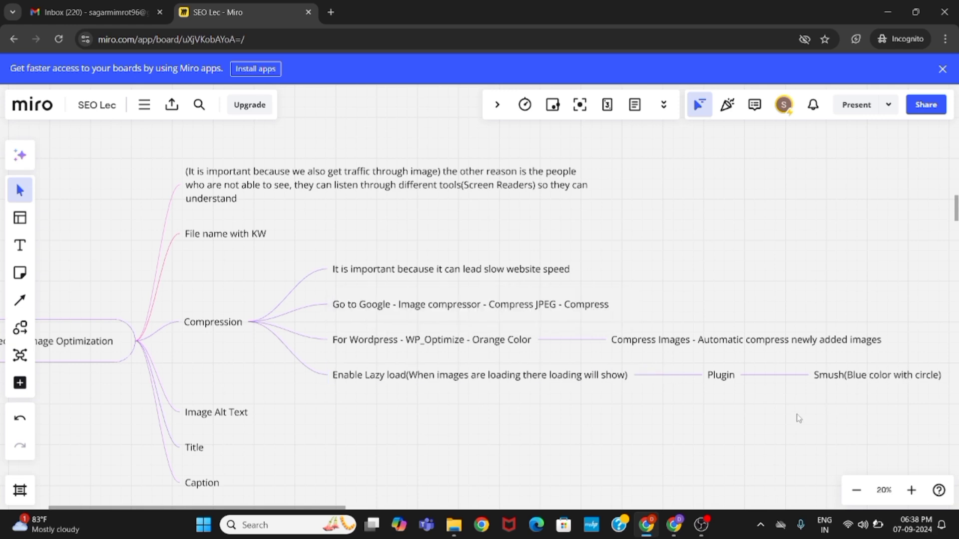
{"action": "left_click", "coordinate": [348, 344]}
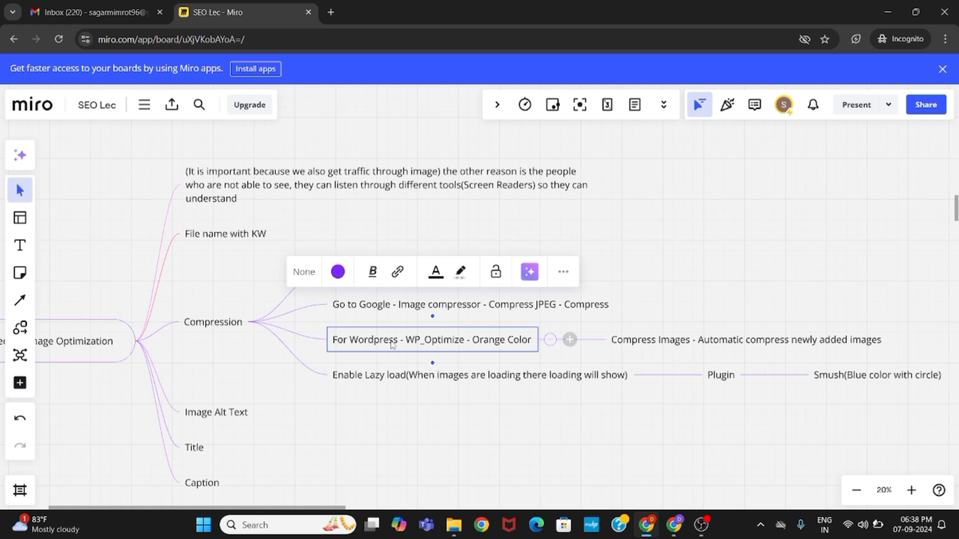
{"action": "double_click", "coordinate": [438, 349]}
{"action": "left_click", "coordinate": [441, 340]}
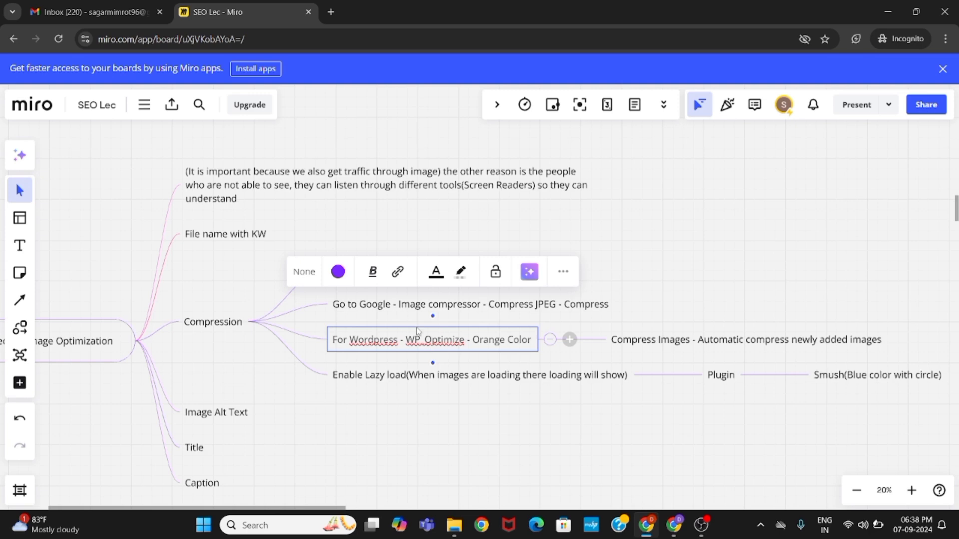
{"action": "left_click", "coordinate": [214, 418]}
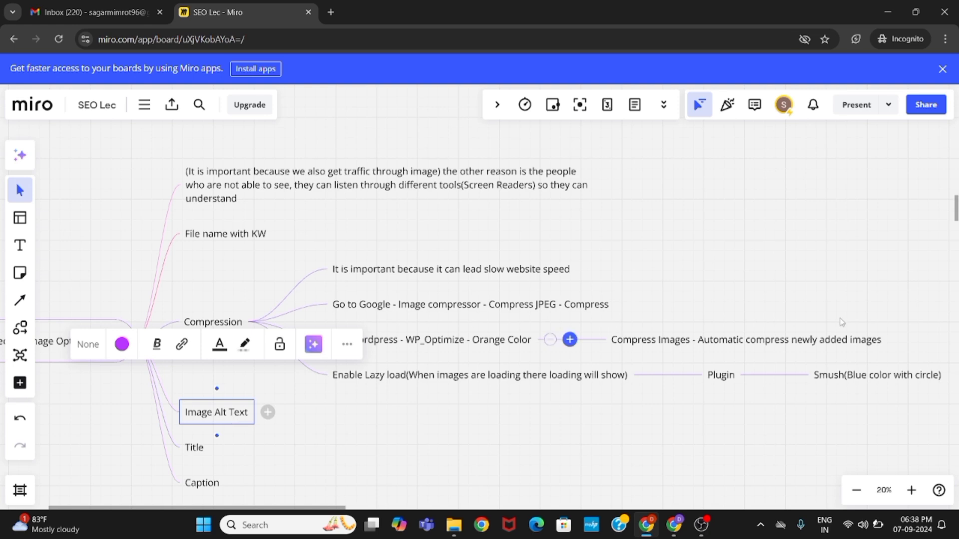
Switch back to the browser window with the digitaleducators.in home page and open its WordPress admin area.
{"action": "key", "text": "alt+Tab"}
{"action": "left_click", "coordinate": [109, 4]}
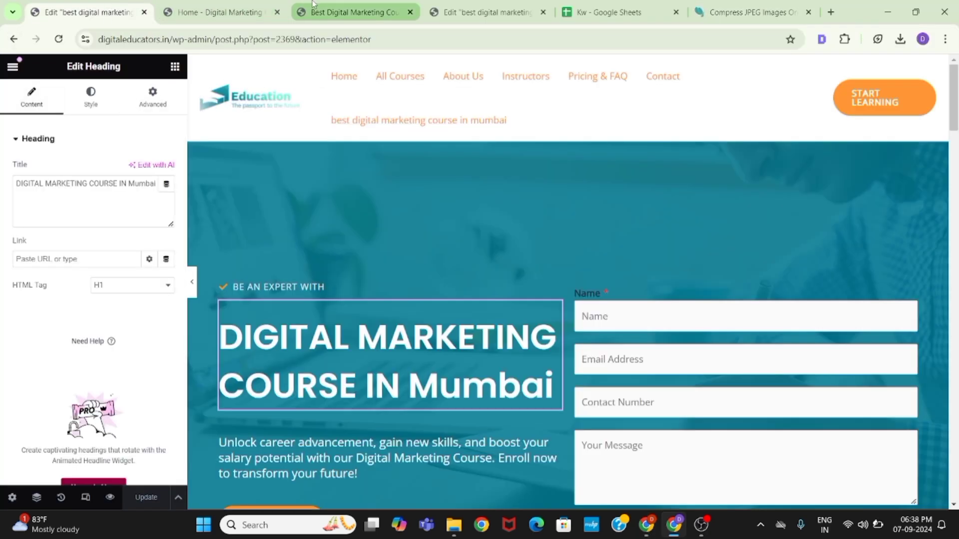
{"action": "left_click", "coordinate": [352, 12]}
{"action": "left_click", "coordinate": [219, 12]}
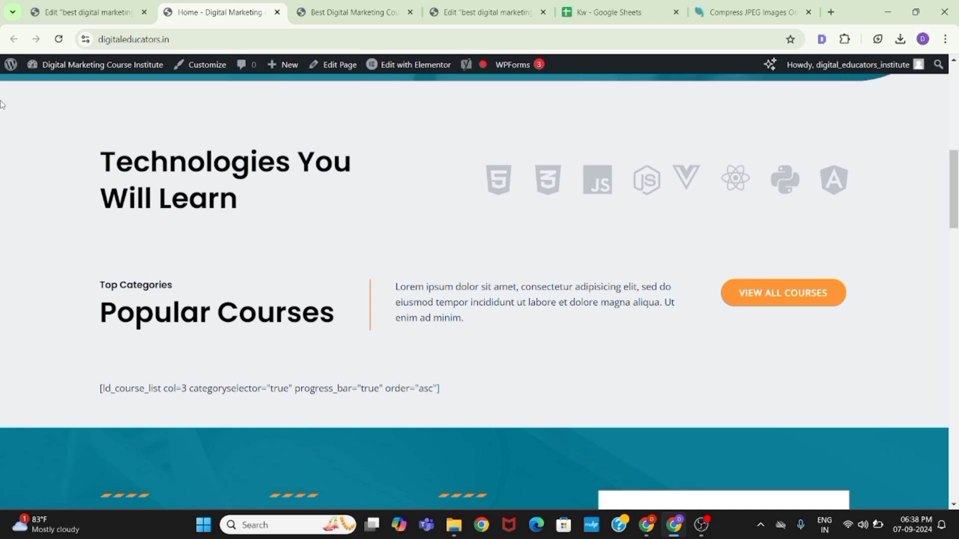
{"action": "left_click", "coordinate": [11, 64]}
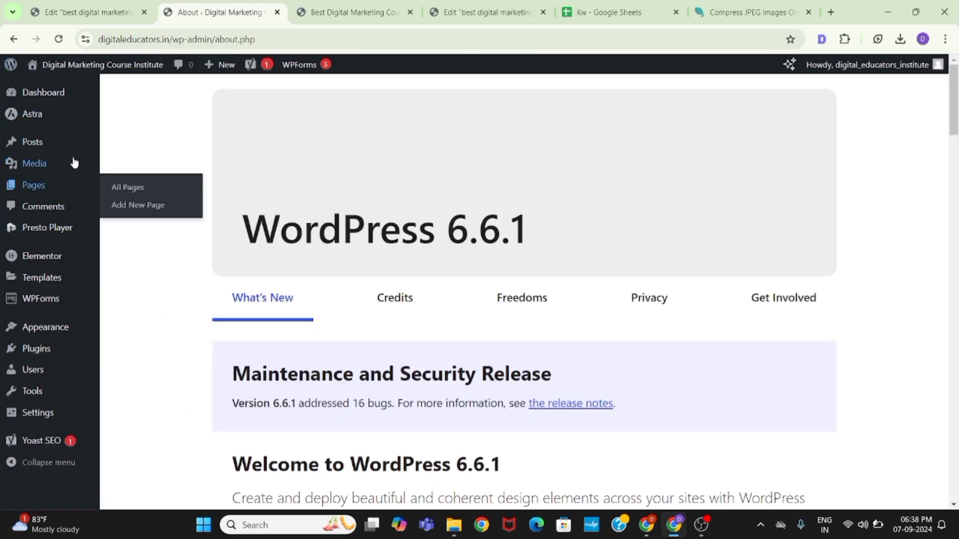
Review the site's installed plugins and open the page for adding a new plugin.
{"action": "left_click", "coordinate": [47, 343]}
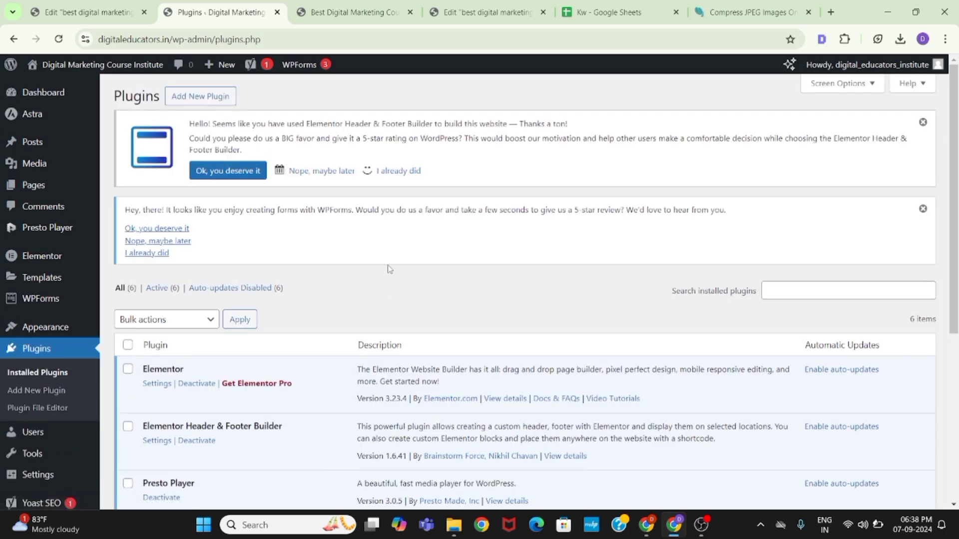
{"action": "scroll", "coordinate": [463, 295], "scroll_direction": "down", "scroll_amount": 5}
{"action": "scroll", "coordinate": [173, 303], "scroll_direction": "down", "scroll_amount": 3}
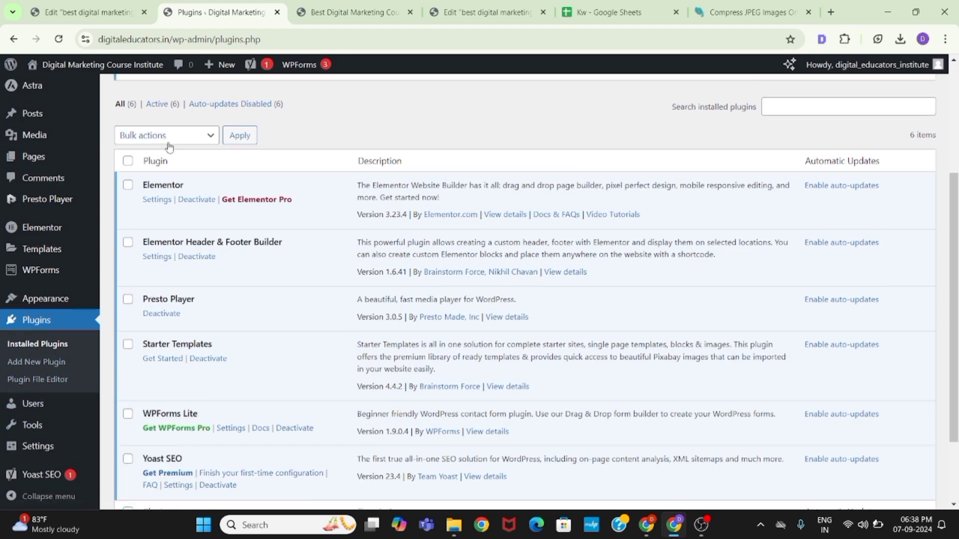
{"action": "scroll", "coordinate": [157, 169], "scroll_direction": "up", "scroll_amount": 3}
{"action": "left_click", "coordinate": [185, 96]}
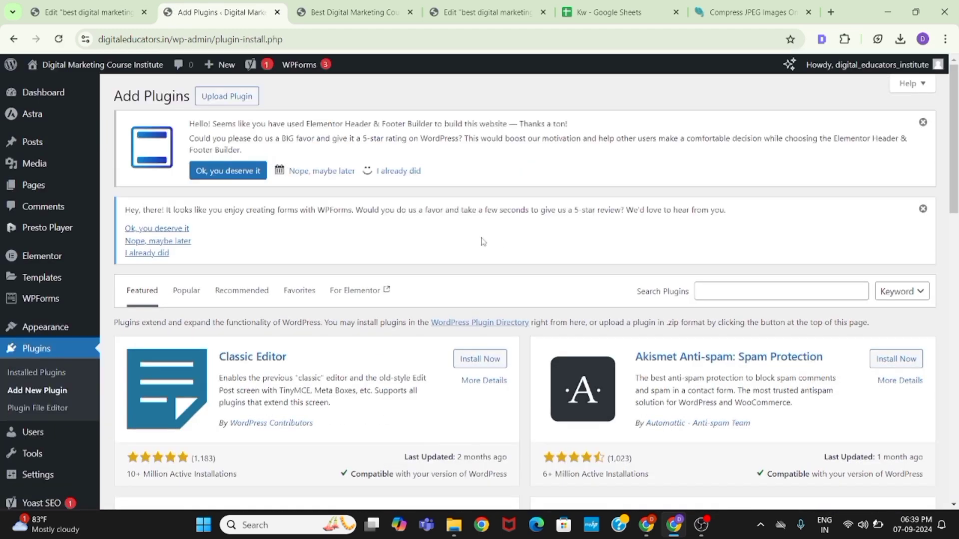
{"action": "left_click", "coordinate": [722, 289]}
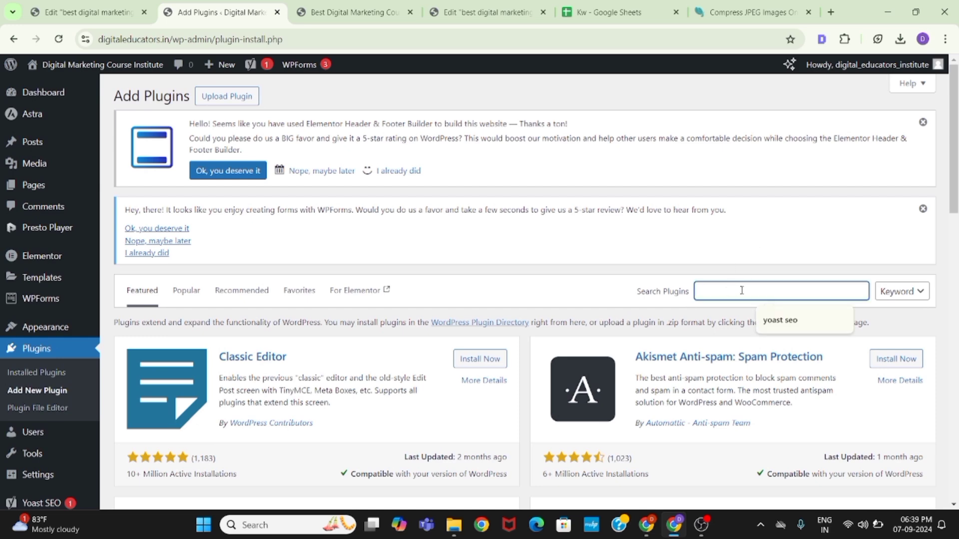
{"action": "key", "text": "alt"}
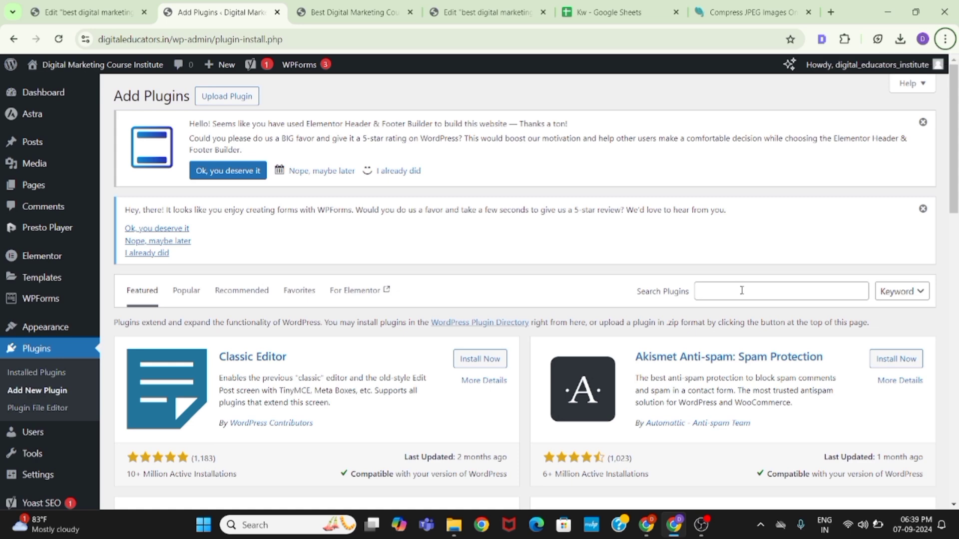
{"action": "key", "text": "Return"}
{"action": "key", "text": "ctrl+p"}
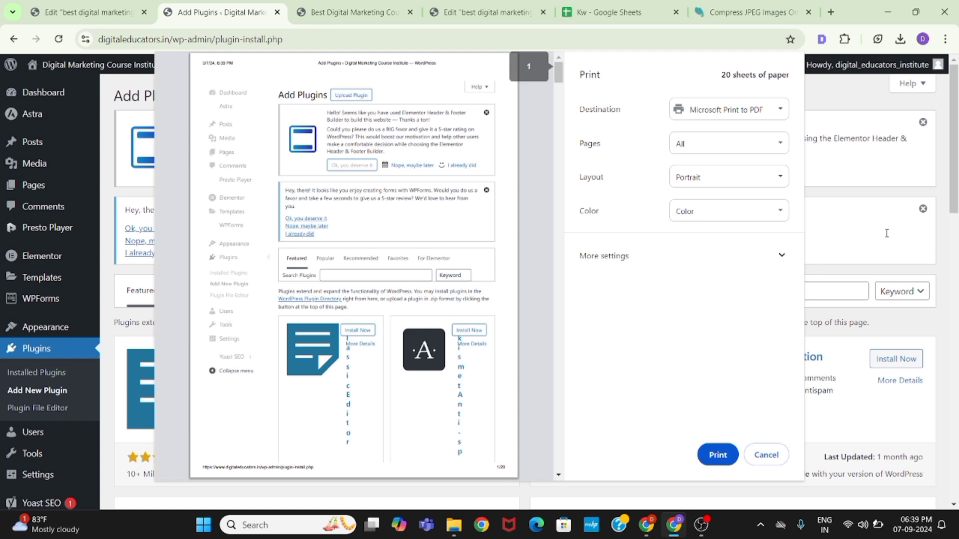
{"action": "left_click", "coordinate": [765, 455]}
Search the plugin directory for "wp optimize" and for "smush".
{"action": "left_click", "coordinate": [749, 294]}
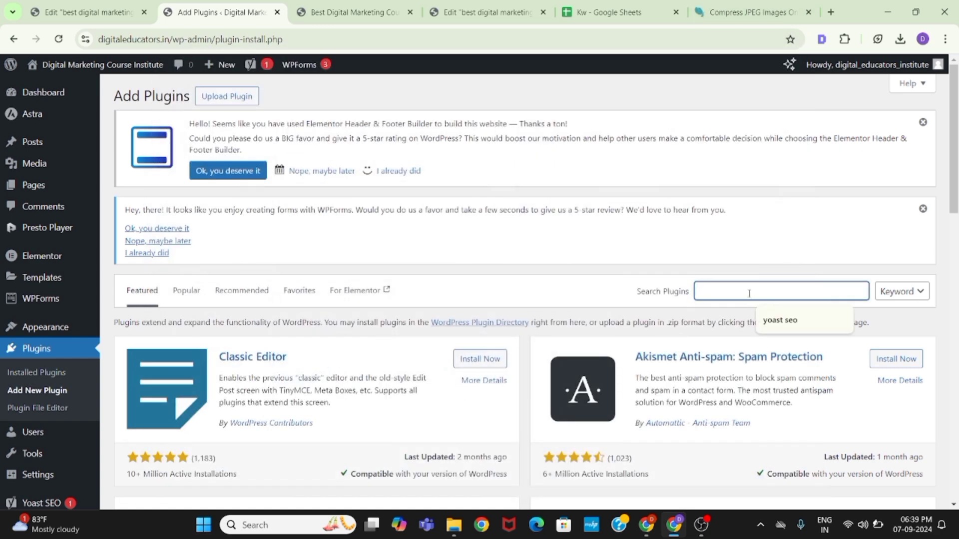
{"action": "type", "text": "wp op"}
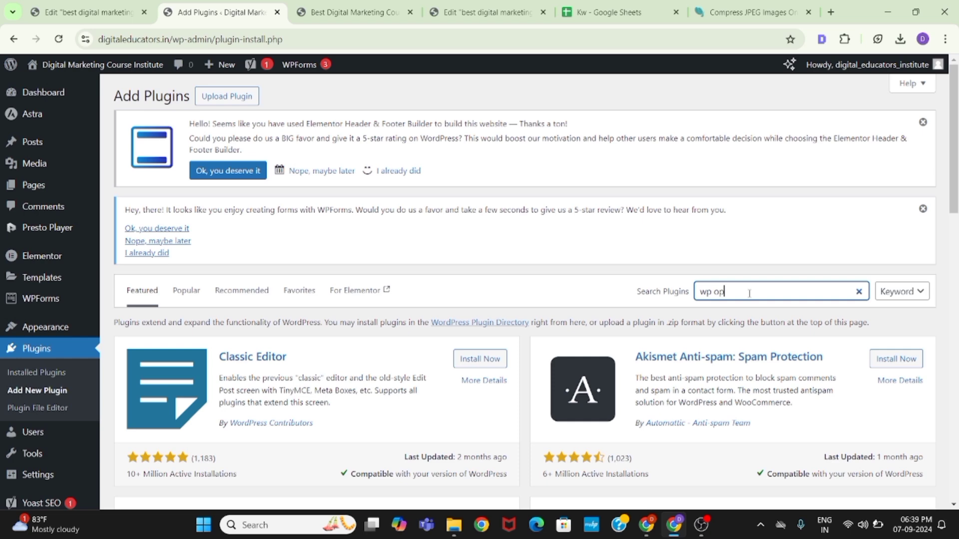
{"action": "type", "text": "timize"}
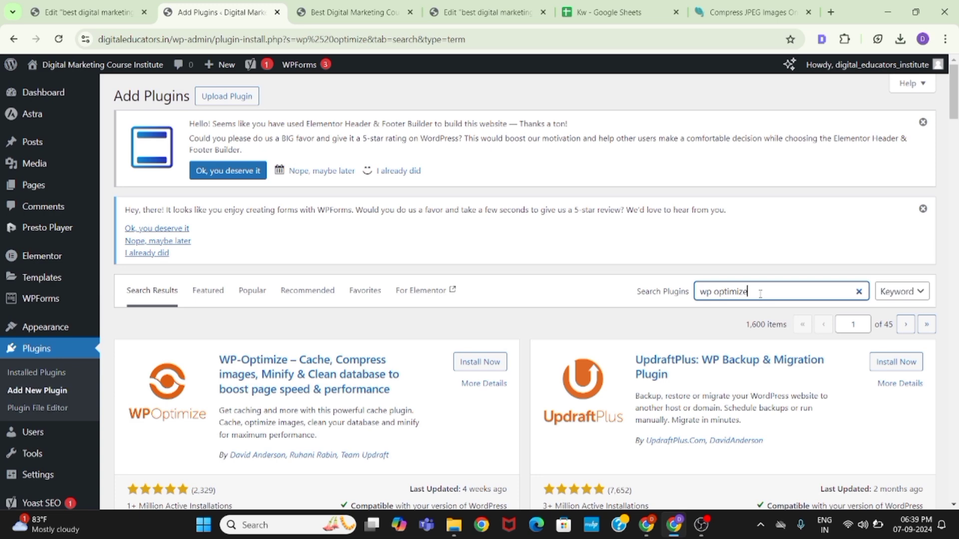
{"action": "left_click_drag", "start_coordinate": [760, 294], "coordinate": [620, 302]}
{"action": "type", "text": "smush"}
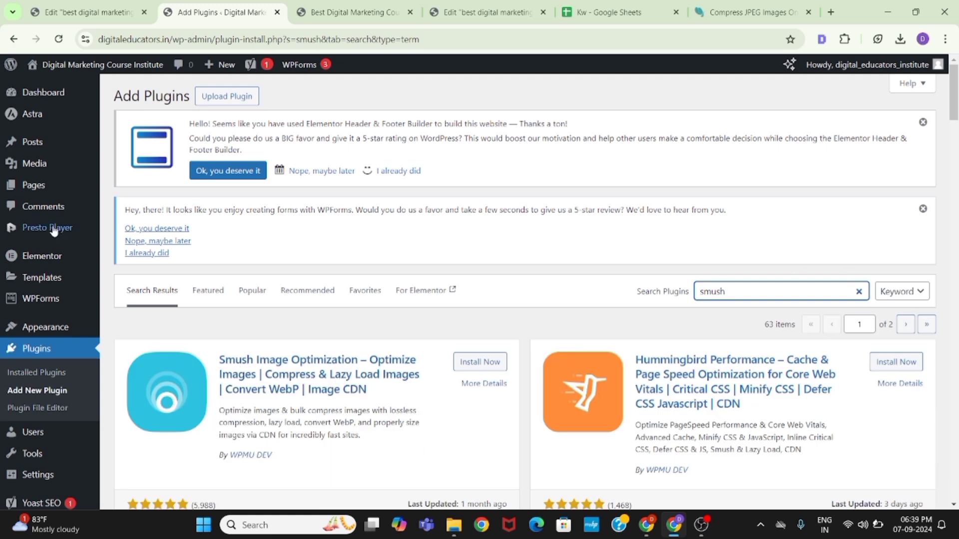
Open the site's Pages list and check the Image Alt Text item on the Miro board, returning to WordPress.
{"action": "left_click", "coordinate": [30, 186]}
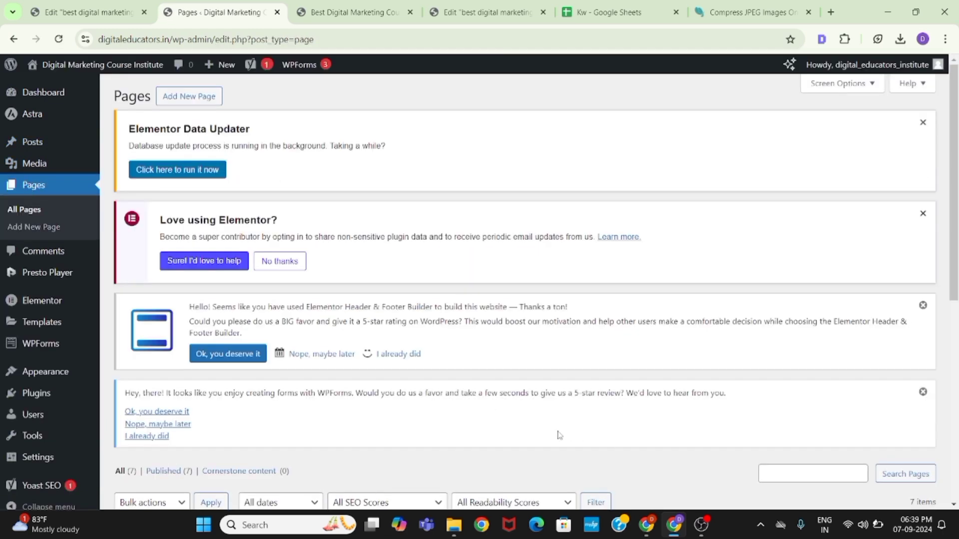
{"action": "key", "text": "alt+Tab"}
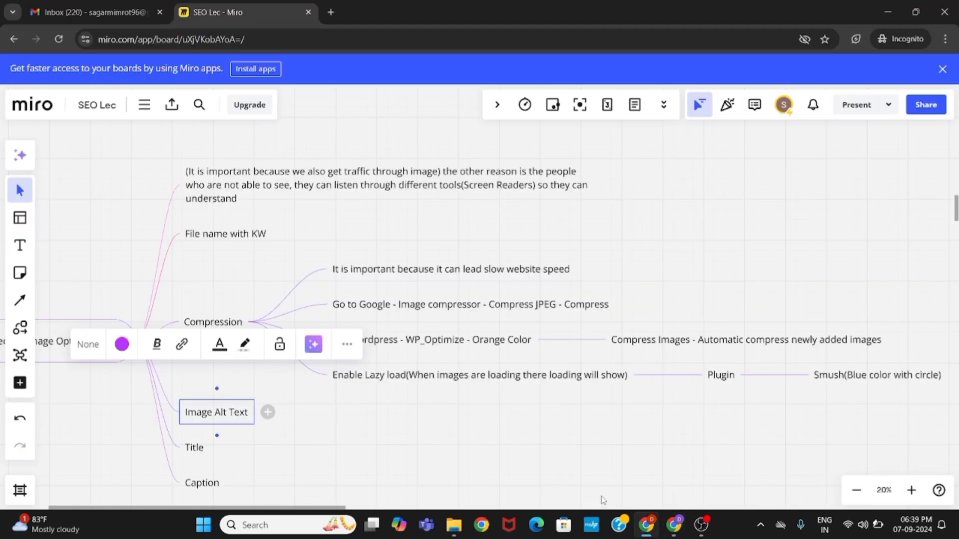
{"action": "left_click", "coordinate": [391, 395]}
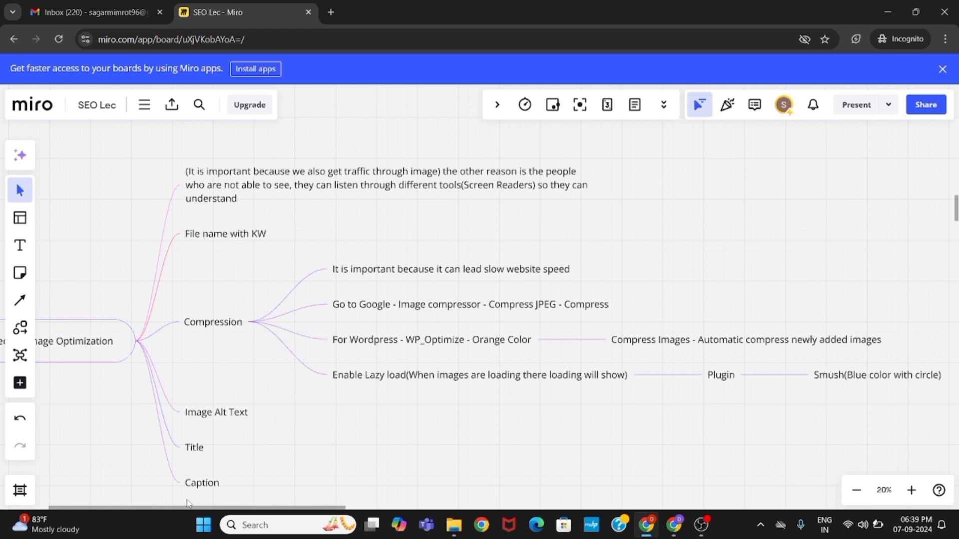
{"action": "left_click", "coordinate": [218, 410]}
{"action": "key", "text": "alt+Tab"}
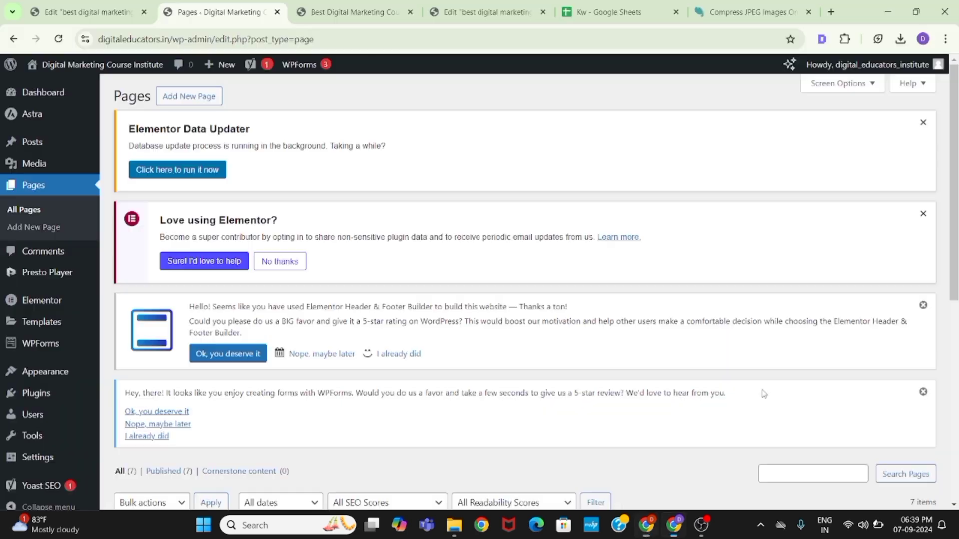
Open the page "best digital marketing course in mumbai" for editing with Elementor.
{"action": "scroll", "coordinate": [342, 429], "scroll_direction": "down", "scroll_amount": 8}
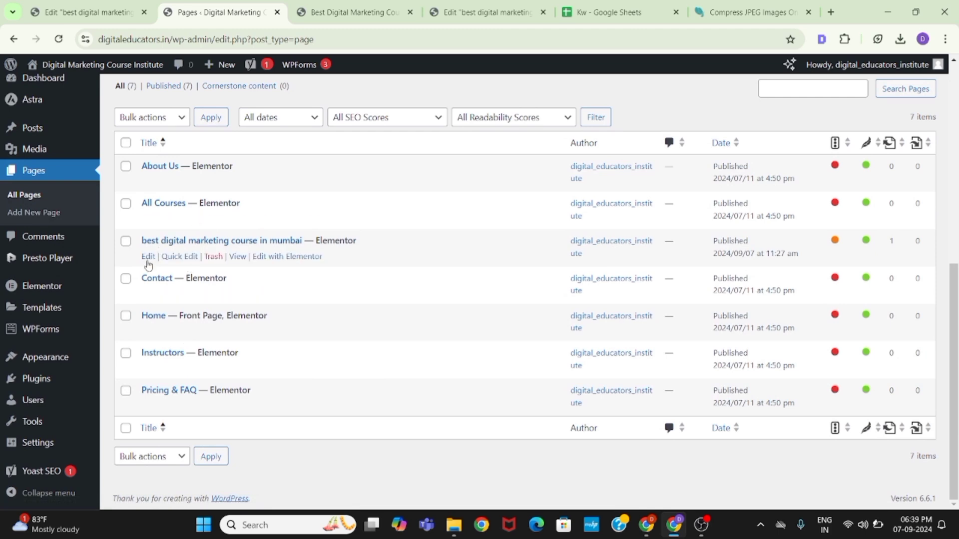
{"action": "left_click", "coordinate": [148, 260]}
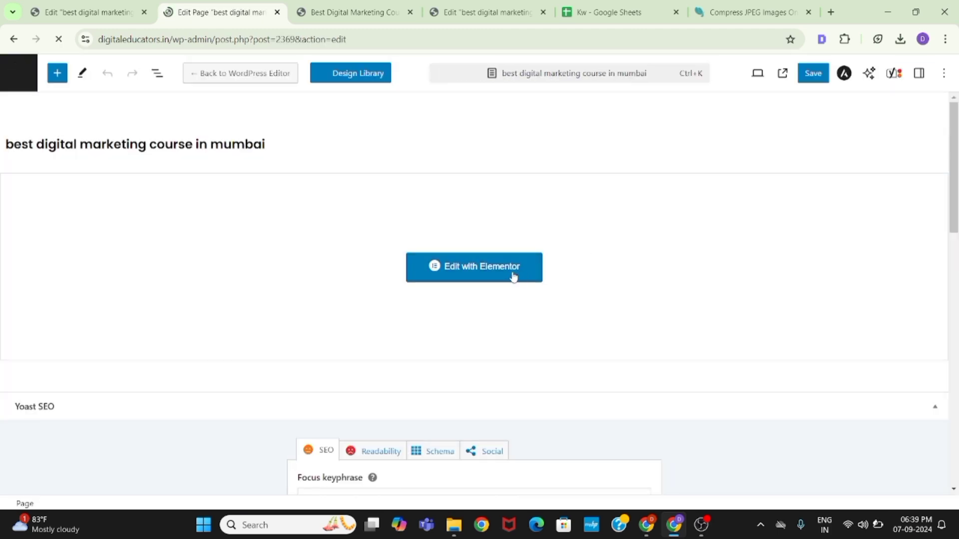
{"action": "left_click", "coordinate": [512, 276]}
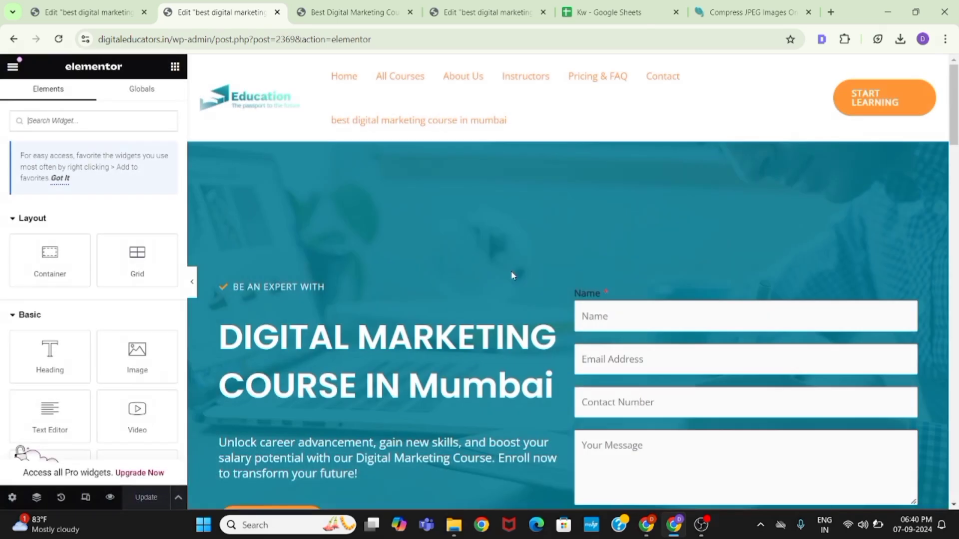
Delete the empty two-column container below the testimonials section.
{"action": "scroll", "coordinate": [705, 286], "scroll_direction": "down", "scroll_amount": 6}
{"action": "scroll", "coordinate": [671, 306], "scroll_direction": "up", "scroll_amount": 5}
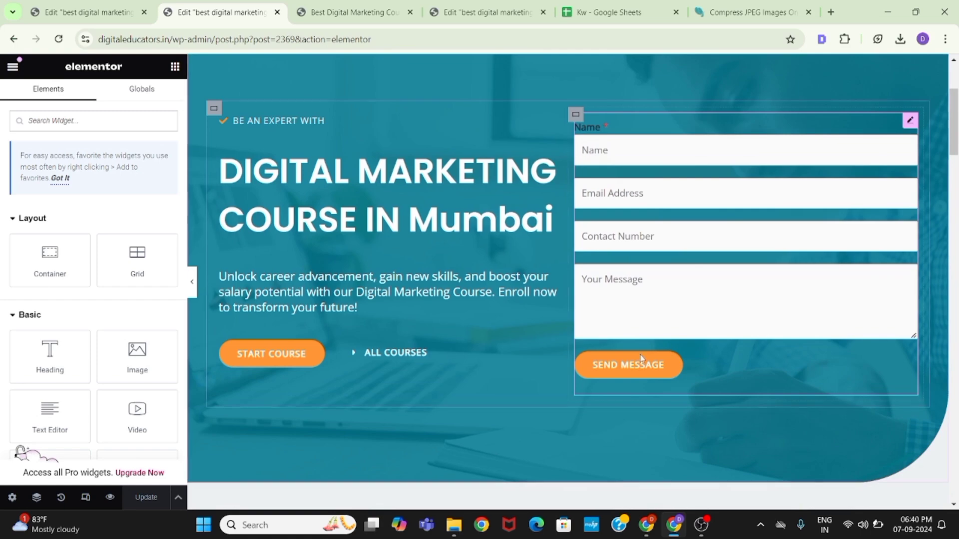
{"action": "scroll", "coordinate": [712, 404], "scroll_direction": "down", "scroll_amount": 15}
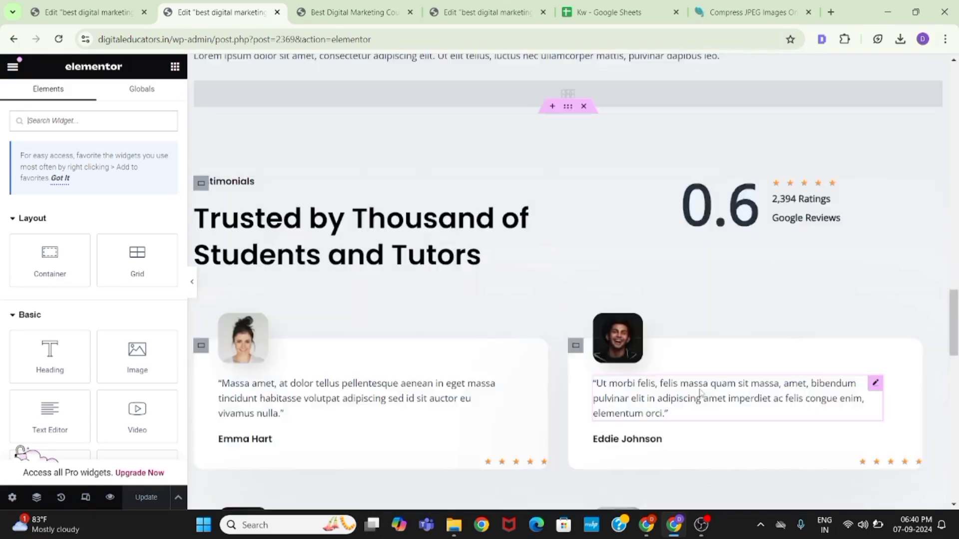
{"action": "scroll", "coordinate": [700, 393], "scroll_direction": "down", "scroll_amount": 5}
{"action": "scroll", "coordinate": [700, 393], "scroll_direction": "up", "scroll_amount": 4}
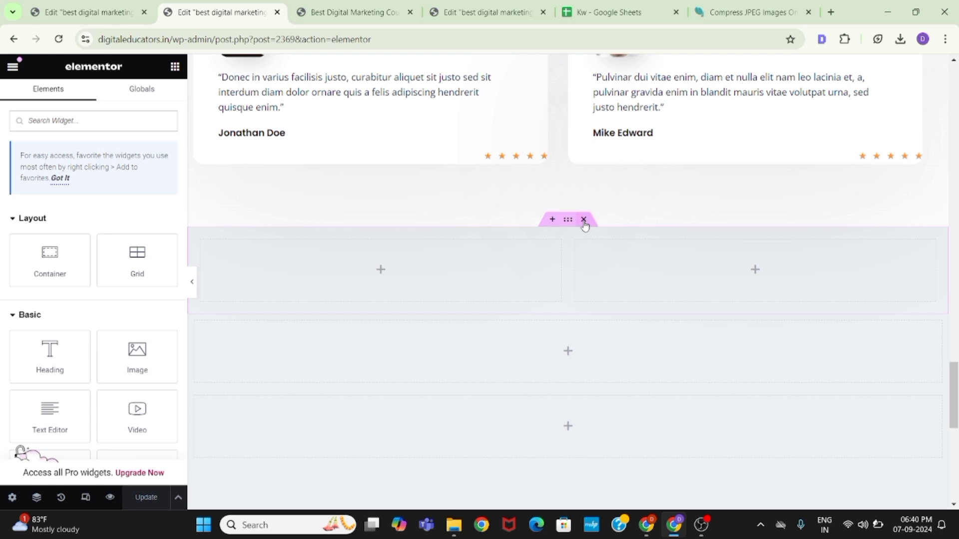
{"action": "left_click", "coordinate": [584, 220]}
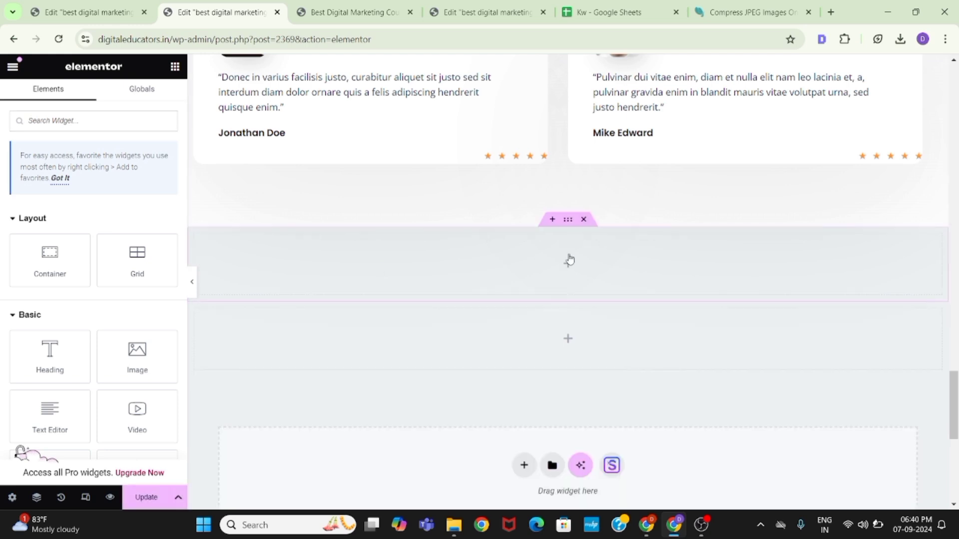
Add an Image widget to the first empty container below the testimonials.
{"action": "left_click", "coordinate": [568, 220]}
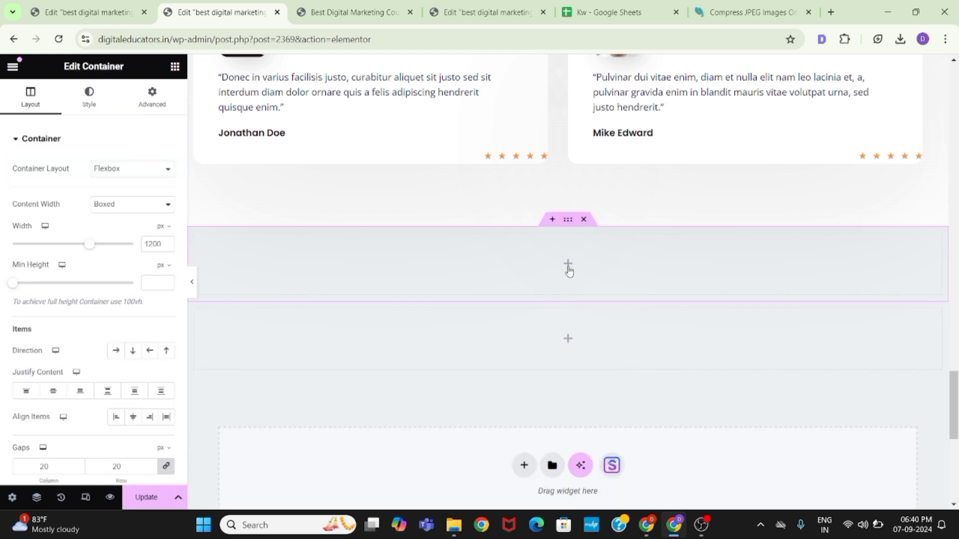
{"action": "left_click", "coordinate": [568, 269]}
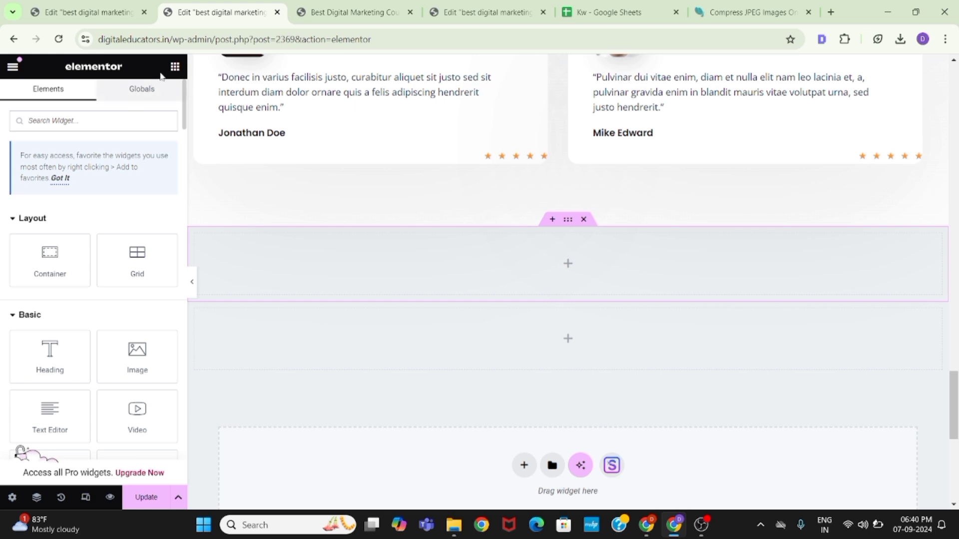
{"action": "left_click_drag", "start_coordinate": [137, 360], "coordinate": [533, 268]}
{"action": "scroll", "coordinate": [666, 421], "scroll_direction": "down", "scroll_amount": 5}
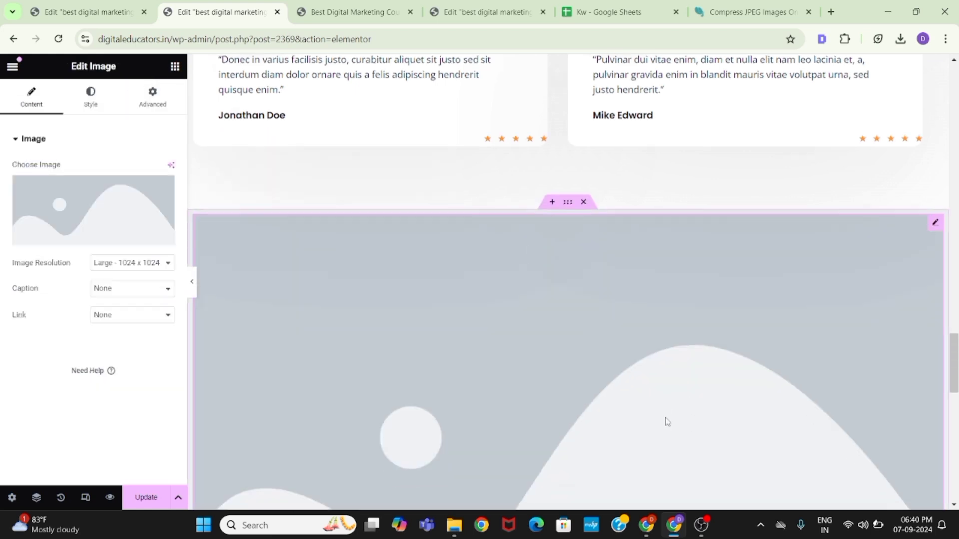
Upload best-digital-marketing-course-in-mumbai from the Downloads folder as the Image widget's picture.
{"action": "left_click", "coordinate": [80, 235]}
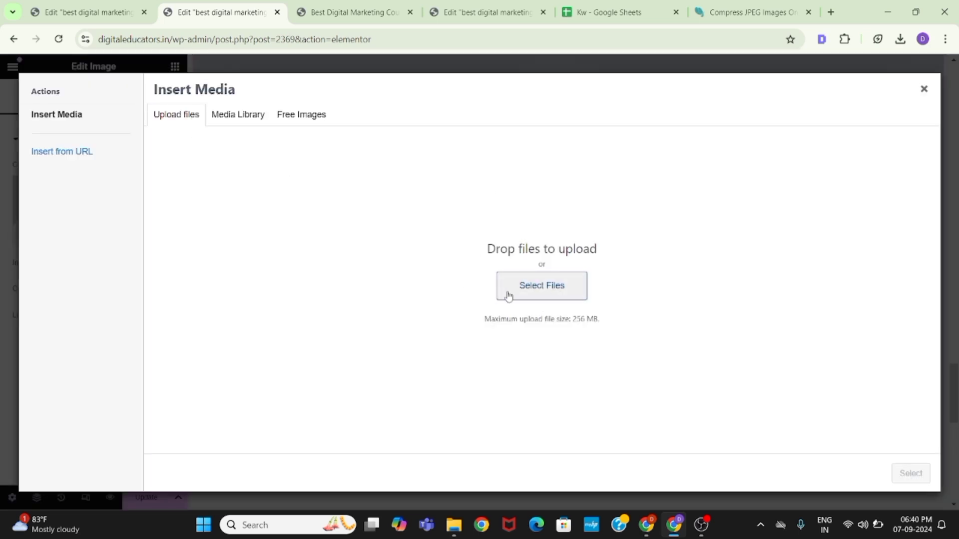
{"action": "left_click", "coordinate": [530, 296]}
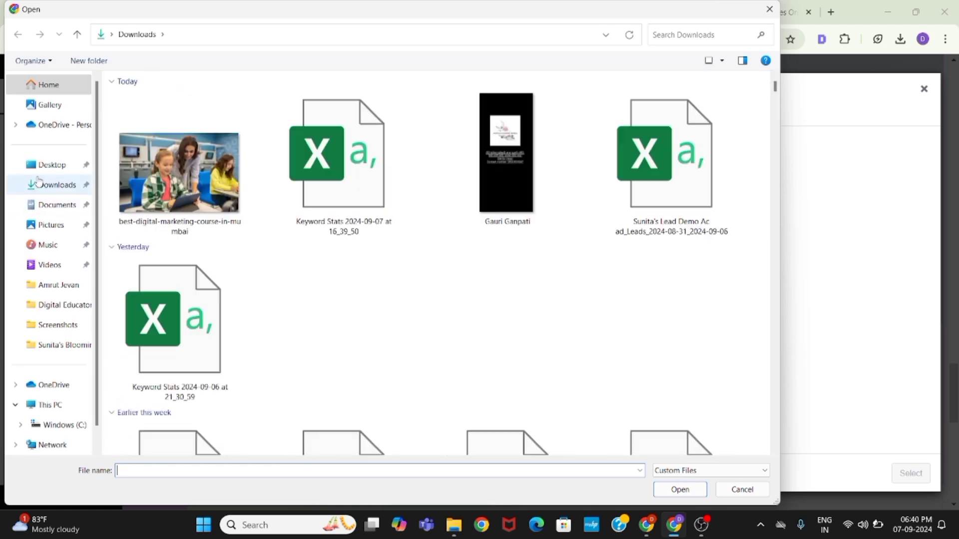
{"action": "left_click", "coordinate": [38, 183]}
{"action": "left_click", "coordinate": [174, 184]}
{"action": "left_click", "coordinate": [679, 489]}
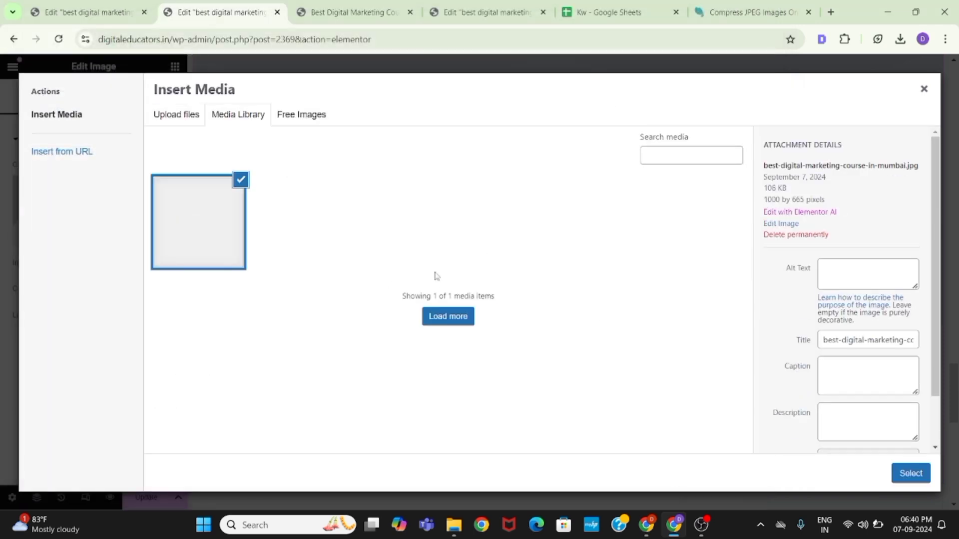
Copy the keyword "best digital marketing course in mumbai" from the Kw sheet into the uploaded image's alt text.
{"action": "left_click", "coordinate": [855, 330]}
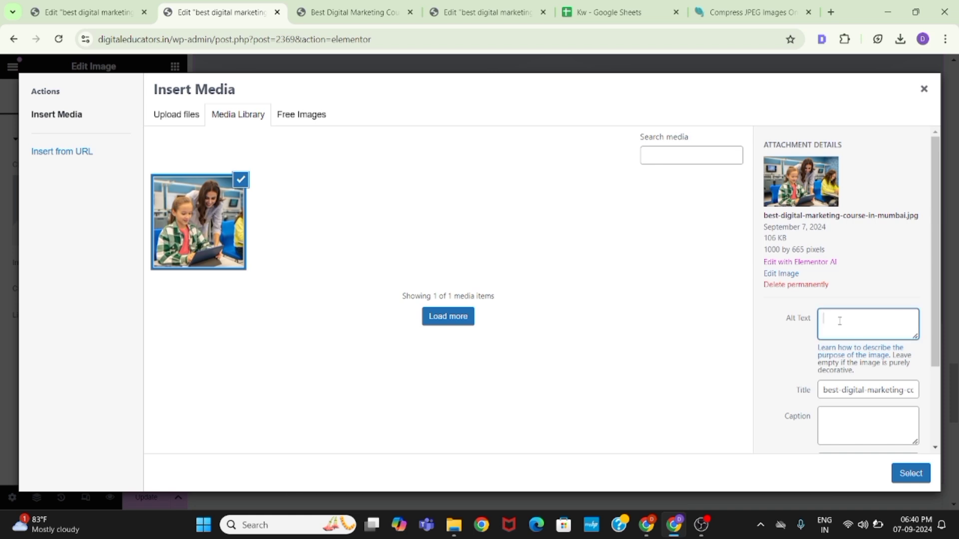
{"action": "left_click", "coordinate": [619, 12]}
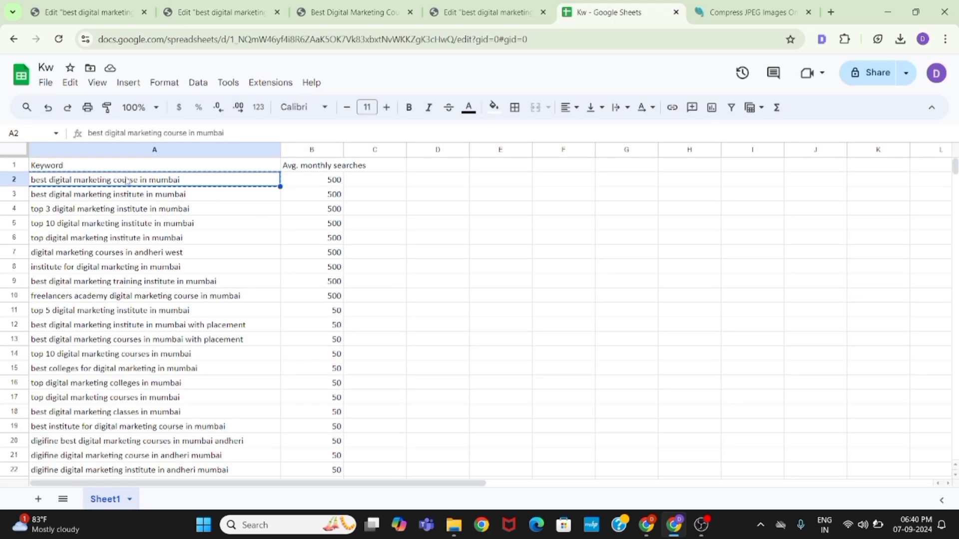
{"action": "left_click", "coordinate": [220, 12]}
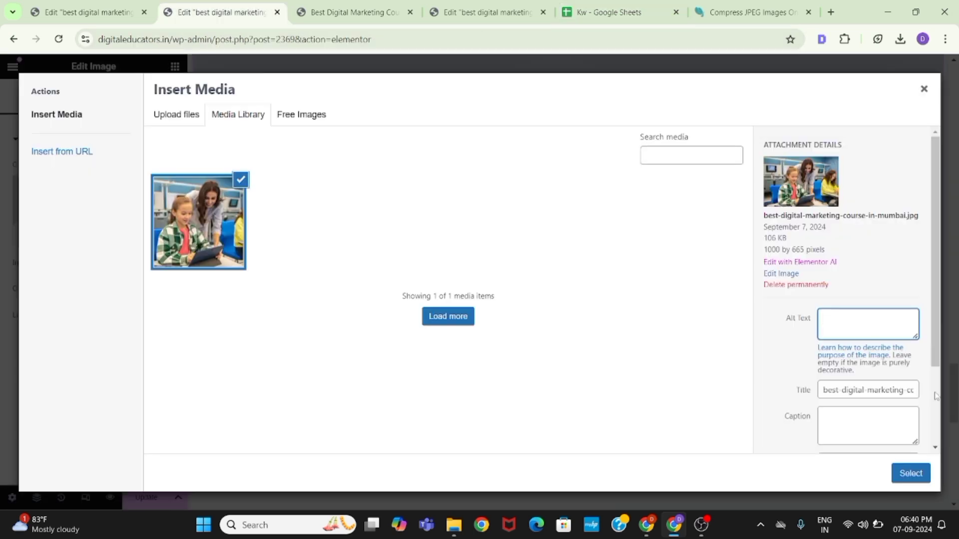
{"action": "type", "text": "best digital marketing course in mumbai"}
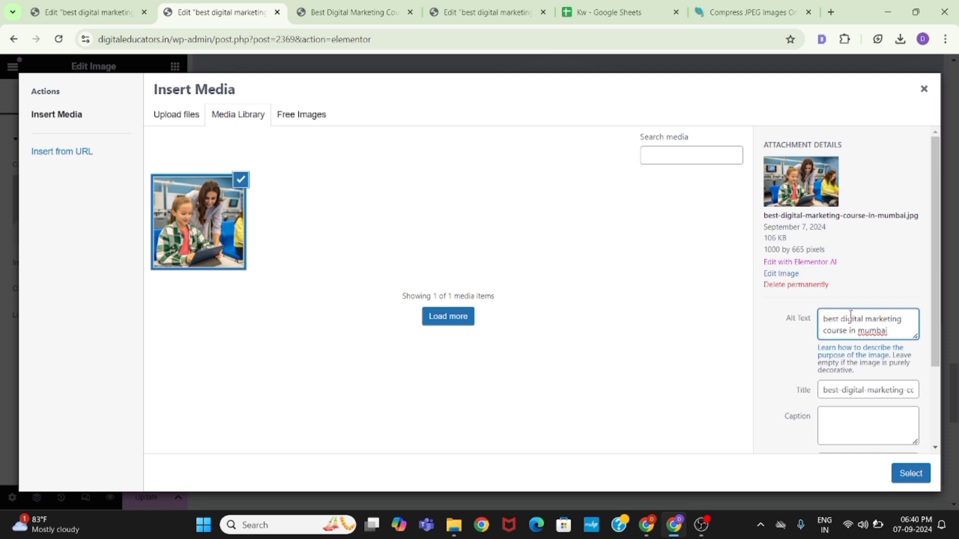
Capitalize the alt text as "Best Digital Marketing Course in Mumbai".
{"action": "key", "text": "BackSpace"}
{"action": "type", "text": "Be"}
{"action": "key", "text": "BackSpace"}
{"action": "key", "text": "BackSpace"}
{"action": "type", "text": "D"}
{"action": "key", "text": "BackSpace"}
{"action": "type", "text": "M"}
{"action": "key", "text": "BackSpace"}
{"action": "type", "text": "C"}
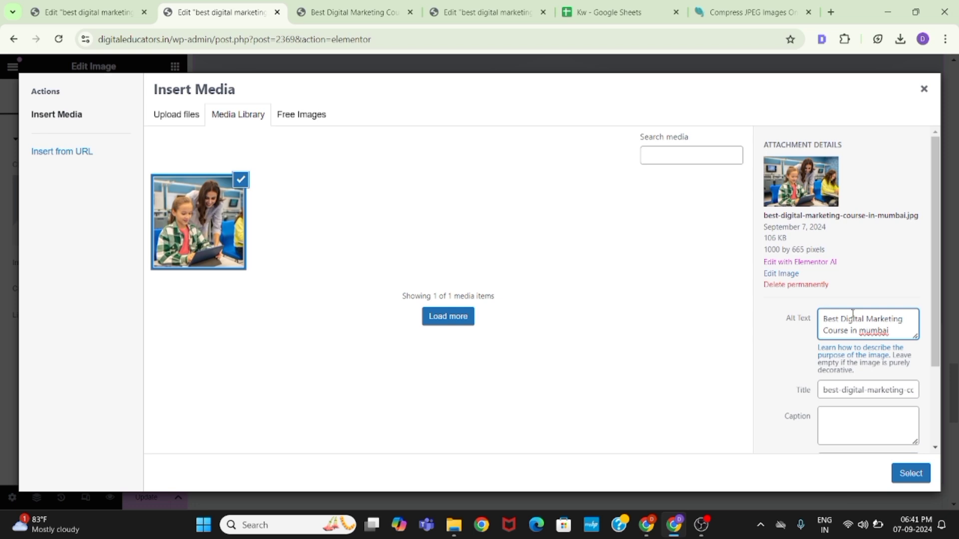
{"action": "left_click", "coordinate": [866, 330]}
{"action": "key", "text": "BackSpace"}
{"action": "type", "text": "M"}
Replace the image's title with the keyword "best digital marketing institute in mumbai" copied from the Kw sheet.
{"action": "left_click", "coordinate": [860, 393]}
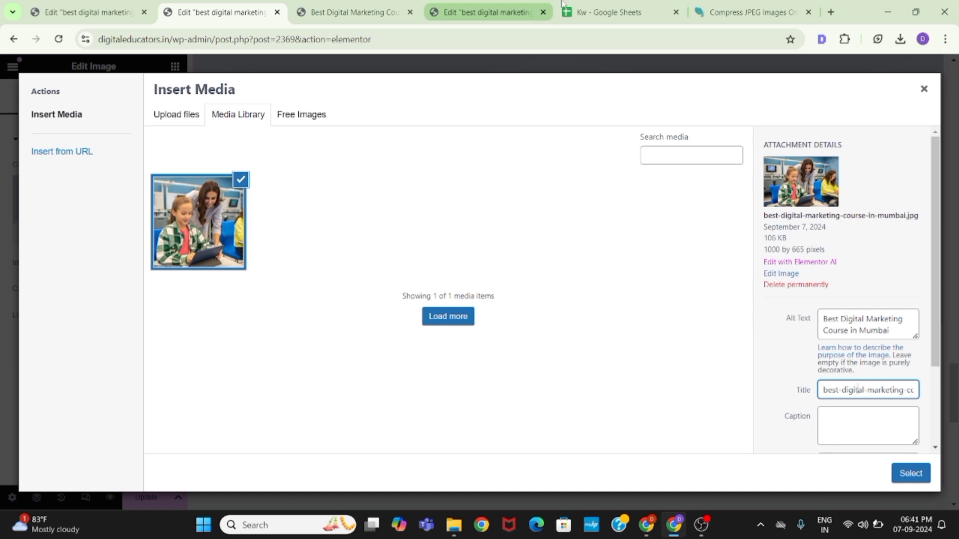
{"action": "left_click", "coordinate": [607, 5]}
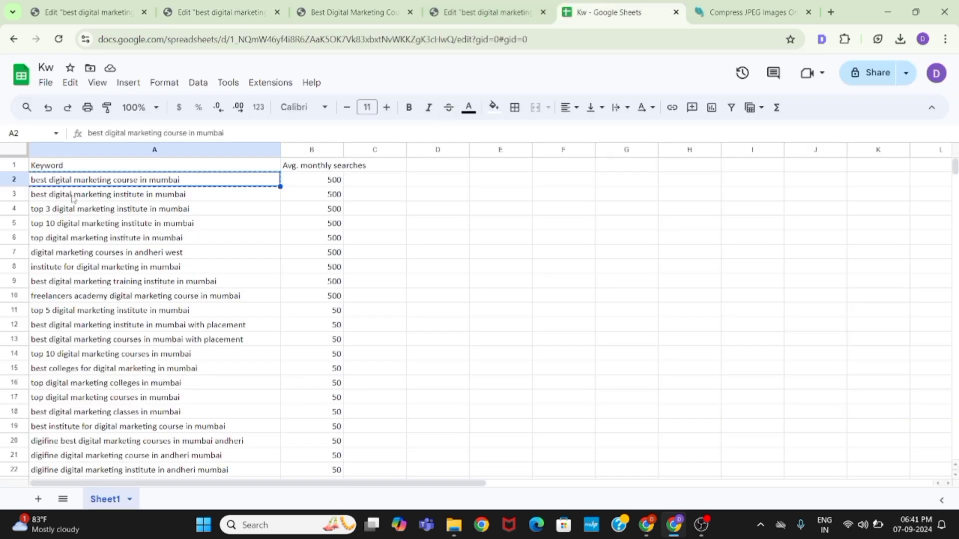
{"action": "left_click", "coordinate": [72, 198]}
{"action": "key", "text": "ctrl+c"}
{"action": "key", "text": "ctrl+shift+Tab"}
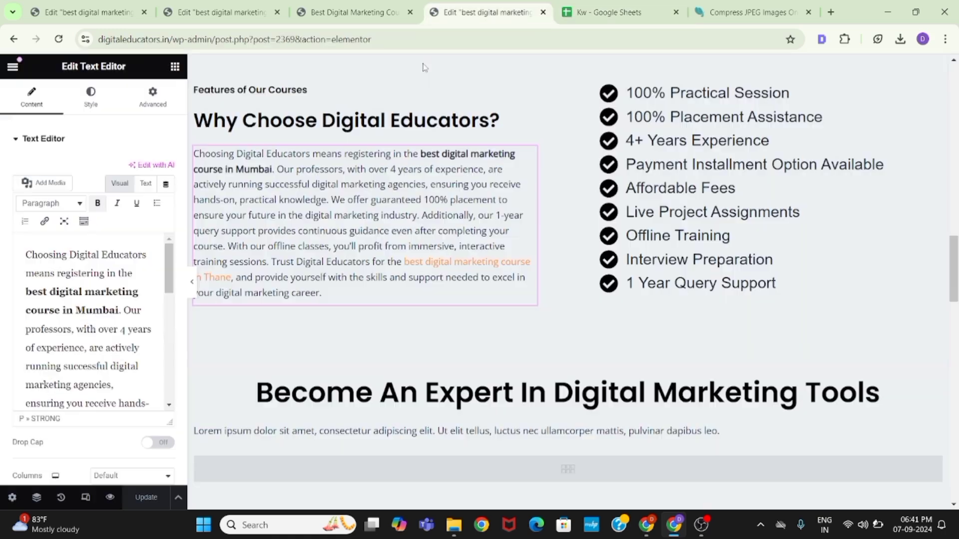
{"action": "key", "text": "ctrl+shift+Tab"}
{"action": "key", "text": "ctrl+shift+Tab"}
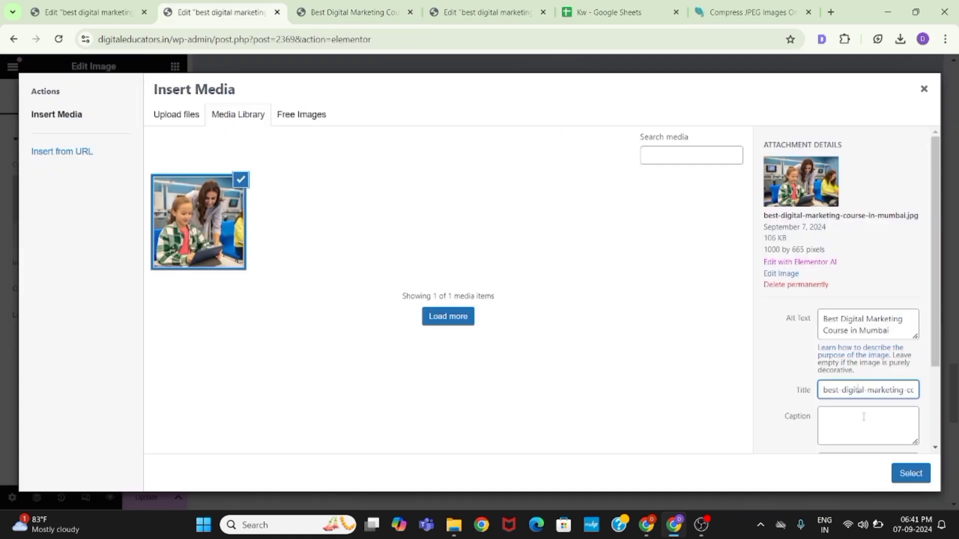
{"action": "key", "text": "ctrl+a"}
{"action": "key", "text": "ctrl+v"}
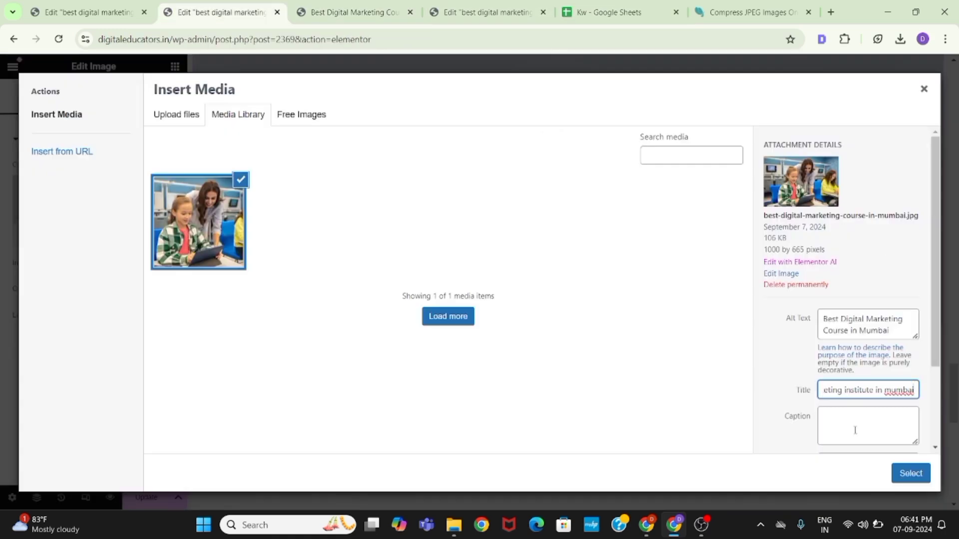
Open ChatGPT in a new tab and request a 160 characters description on "Digital Educators is the best digital marketing institute in mumbai".
{"action": "left_click", "coordinate": [855, 431]}
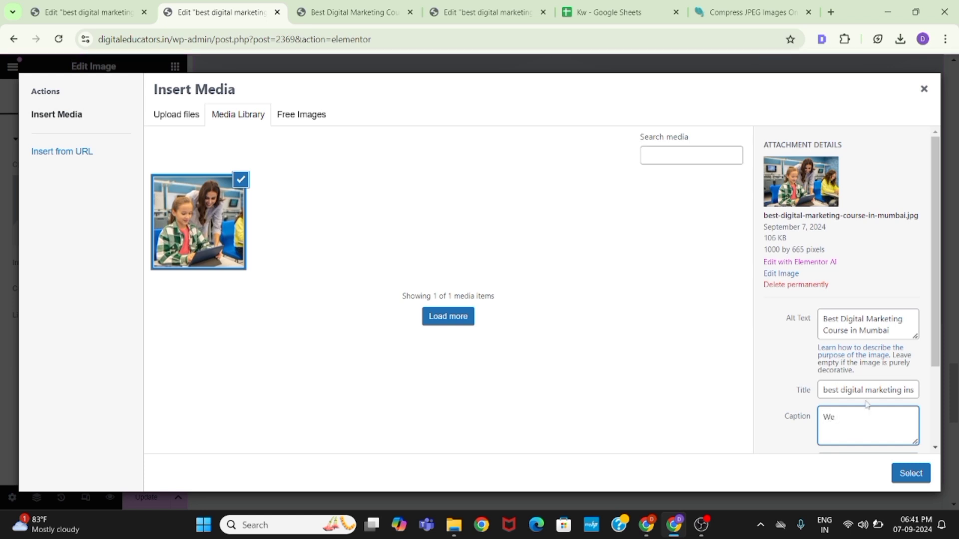
{"action": "left_click", "coordinate": [829, 13]}
{"action": "type", "text": "chat"}
{"action": "key", "text": "Return"}
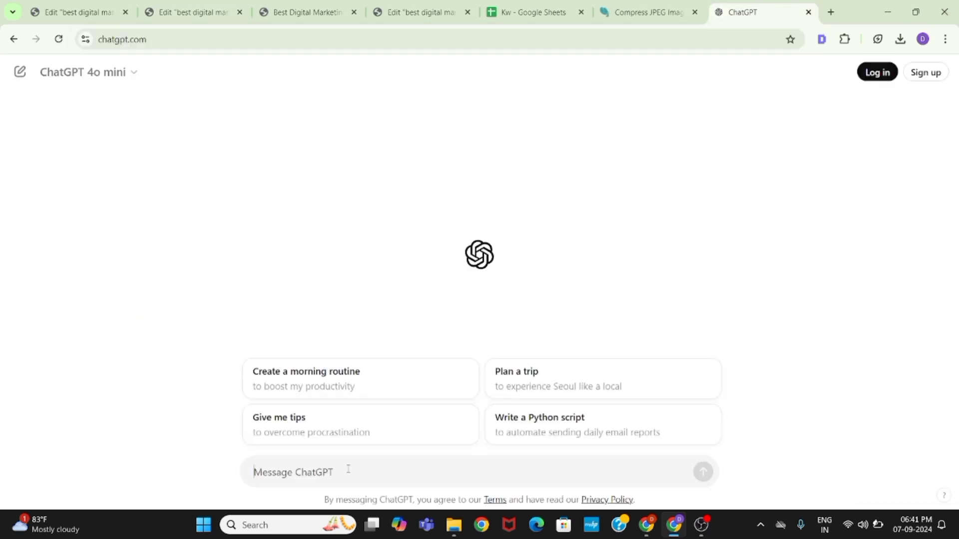
{"action": "type", "text": "160 ch"}
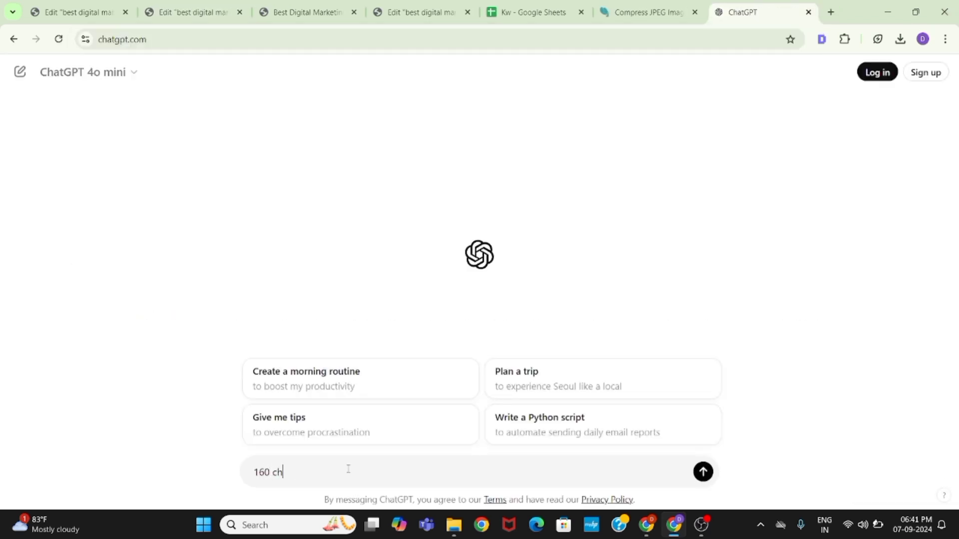
{"action": "type", "text": "aracters description on \""}
{"action": "key", "text": "ctrl+v"}
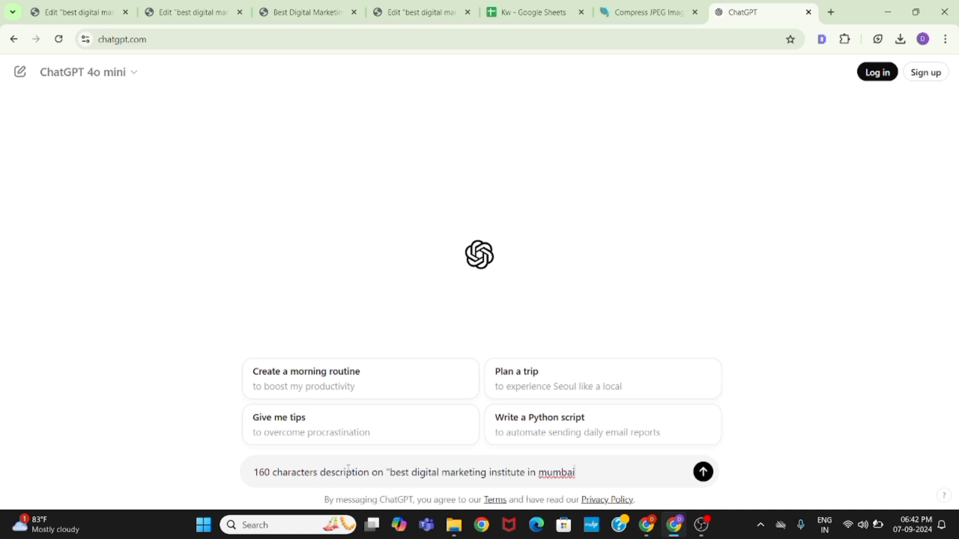
{"action": "left_click", "coordinate": [393, 471]}
{"action": "type", "text": "Digita"}
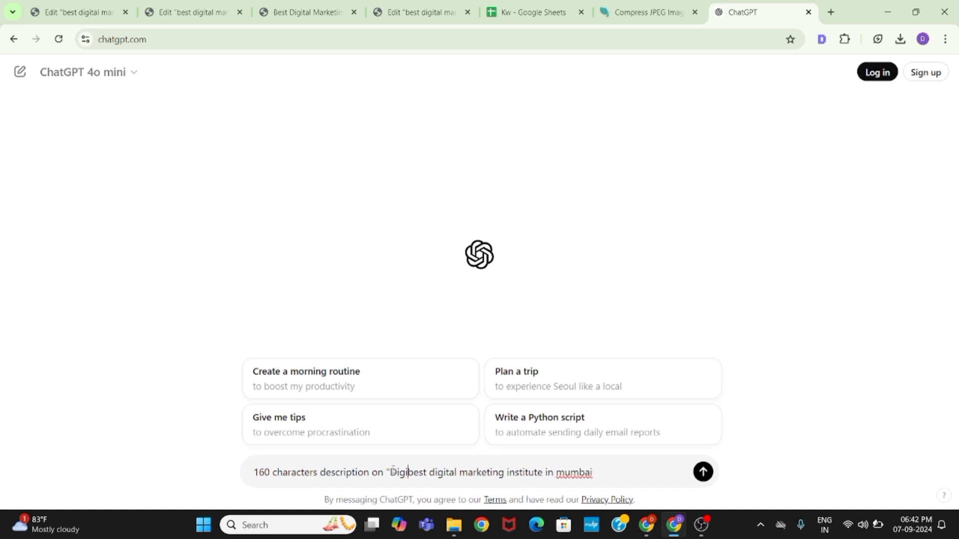
{"action": "type", "text": "l Educa"}
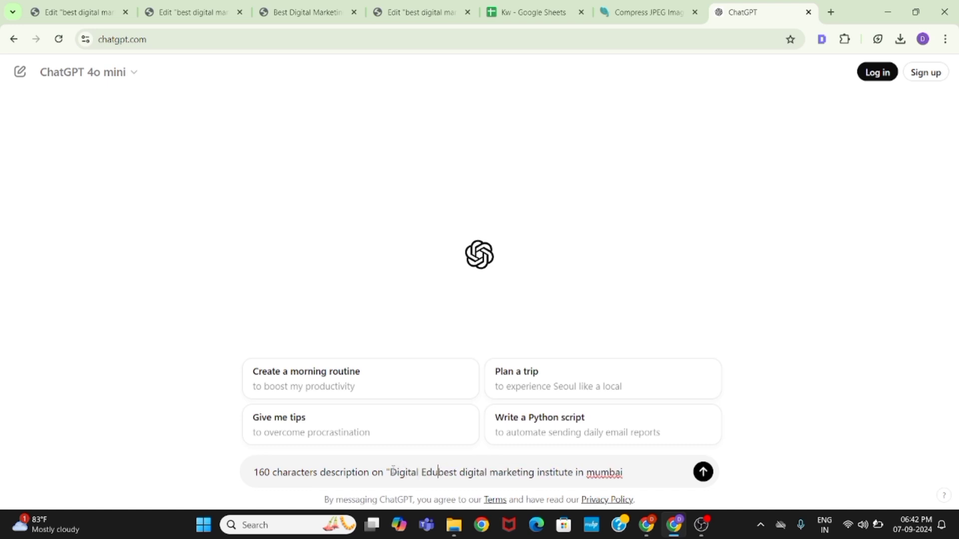
{"action": "type", "text": "tor"}
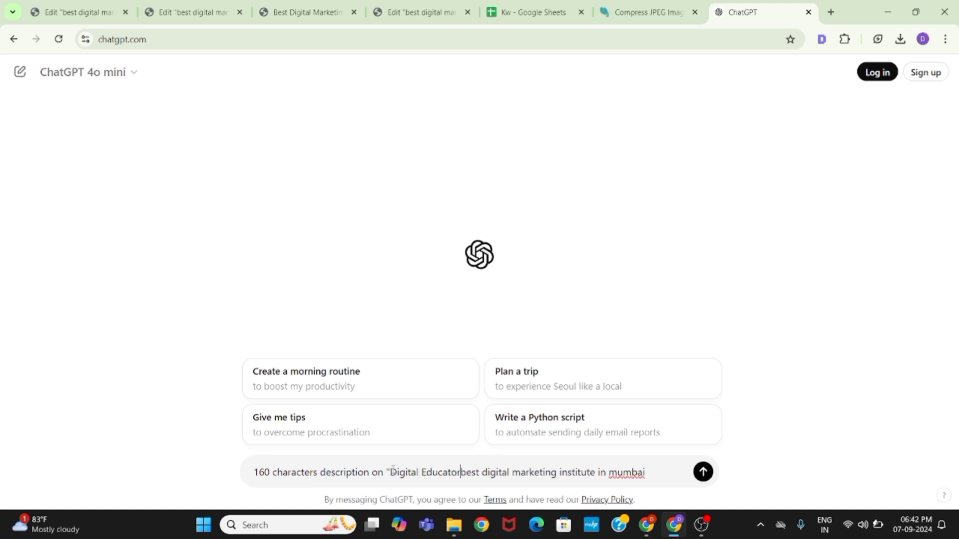
{"action": "type", "text": "s "}
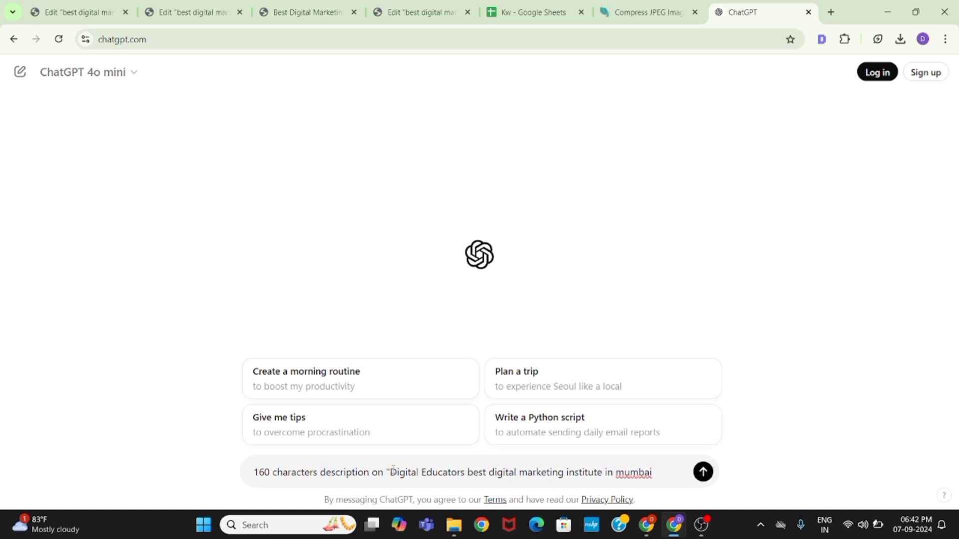
{"action": "type", "text": "is "}
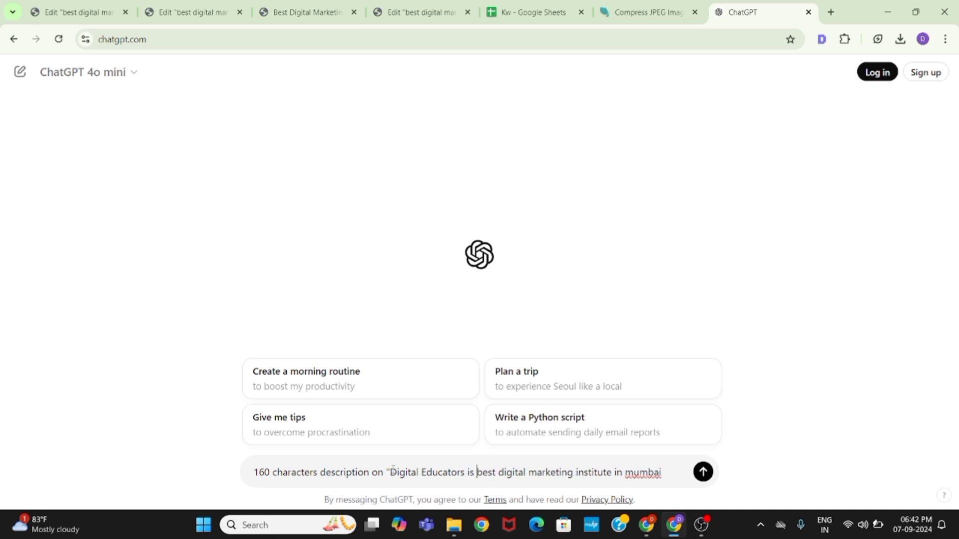
{"action": "type", "text": "the"}
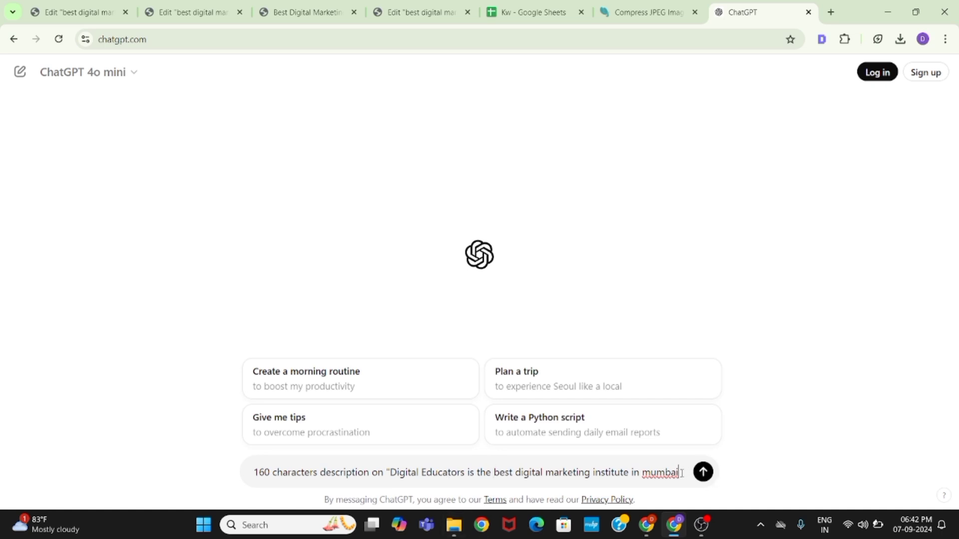
{"action": "key", "text": "Return"}
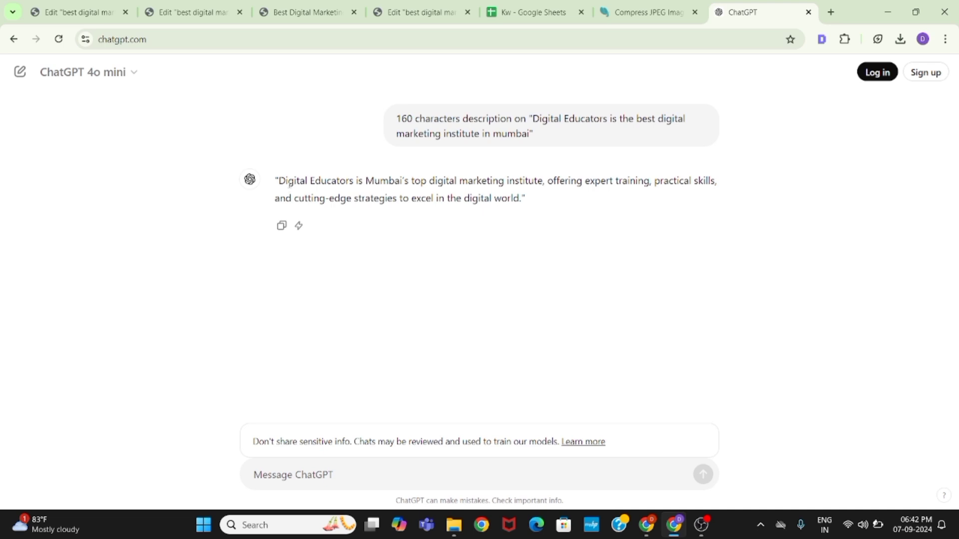
Copy ChatGPT's generated description, without its quotation marks, into the image's caption in the media library.
{"action": "left_click_drag", "start_coordinate": [278, 179], "coordinate": [522, 199]}
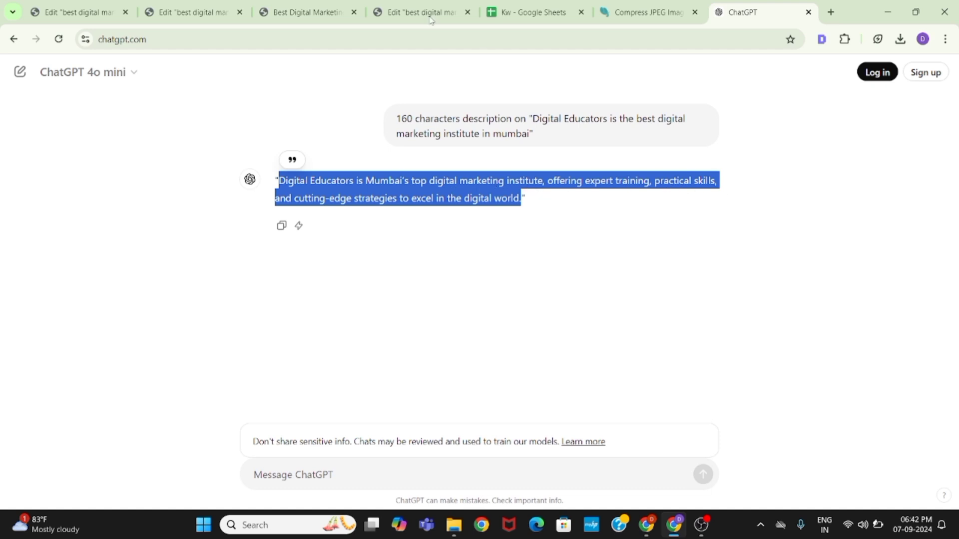
{"action": "left_click", "coordinate": [304, 12]}
{"action": "left_click", "coordinate": [192, 12]}
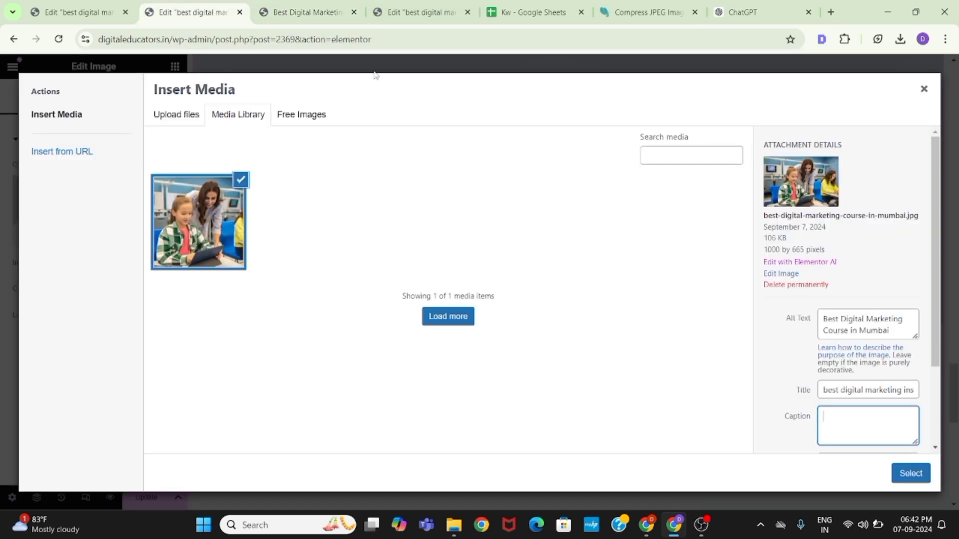
{"action": "key", "text": "ctrl+v"}
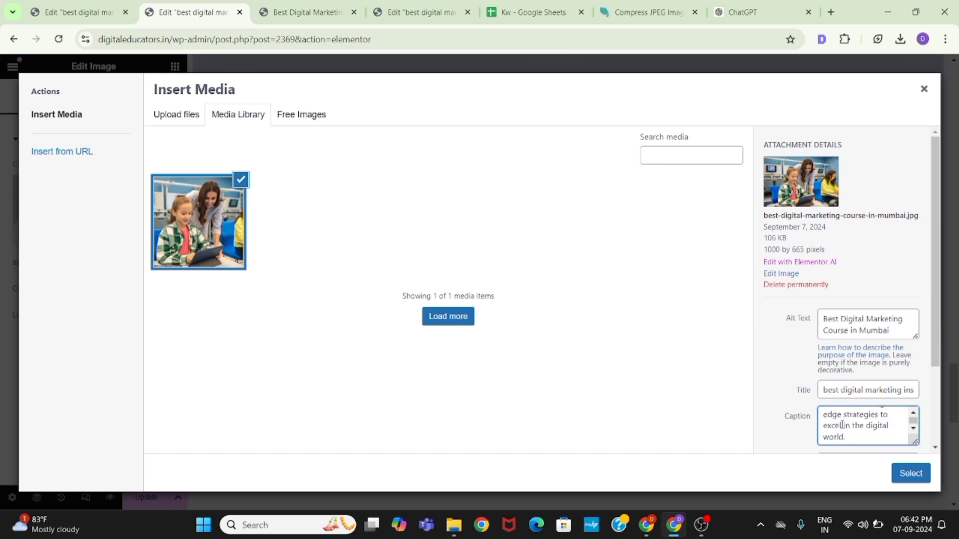
Ask ChatGPT for "1 more" description to use in the image's empty description field.
{"action": "scroll", "coordinate": [870, 450], "scroll_direction": "down", "scroll_amount": 2}
{"action": "left_click", "coordinate": [851, 413]}
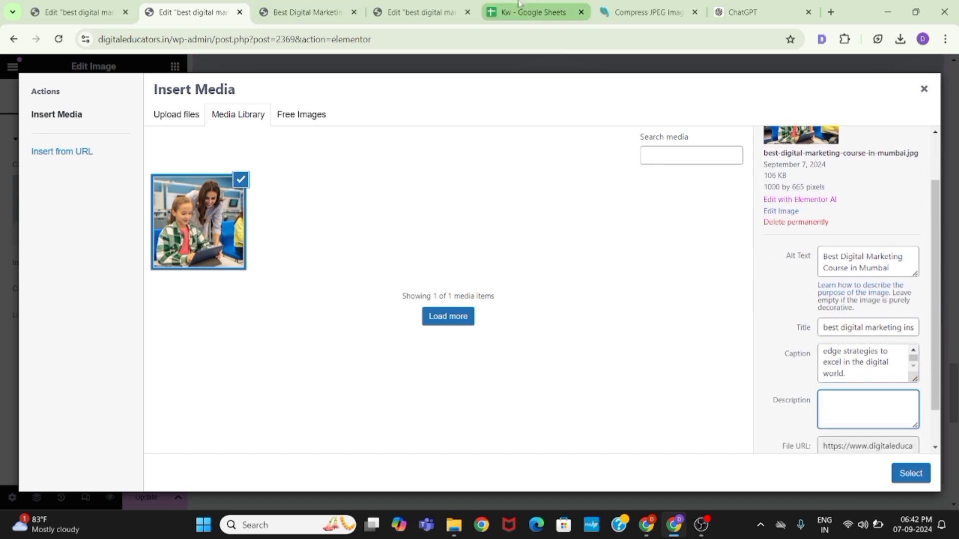
{"action": "left_click", "coordinate": [644, 7]}
{"action": "left_click", "coordinate": [410, 7]}
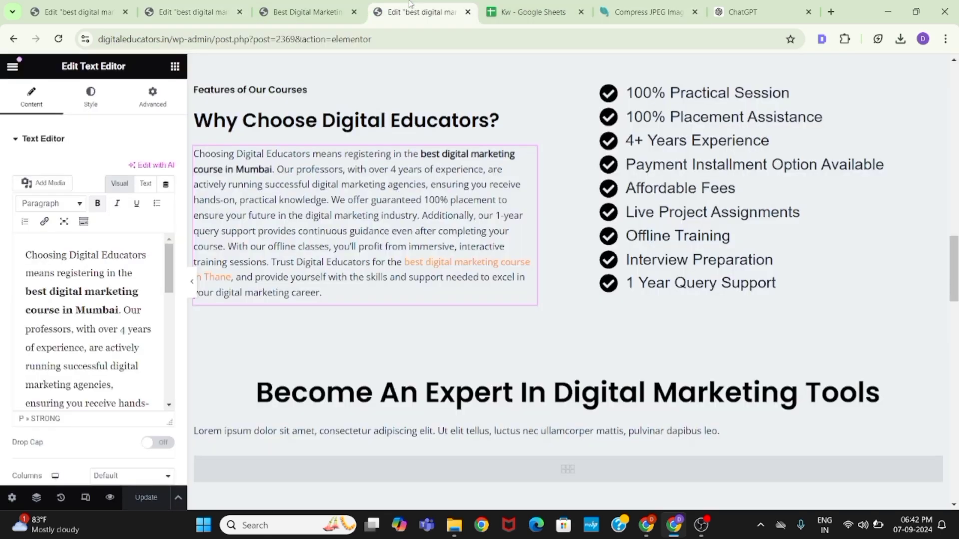
{"action": "left_click", "coordinate": [276, 7]}
{"action": "left_click", "coordinate": [201, 7]}
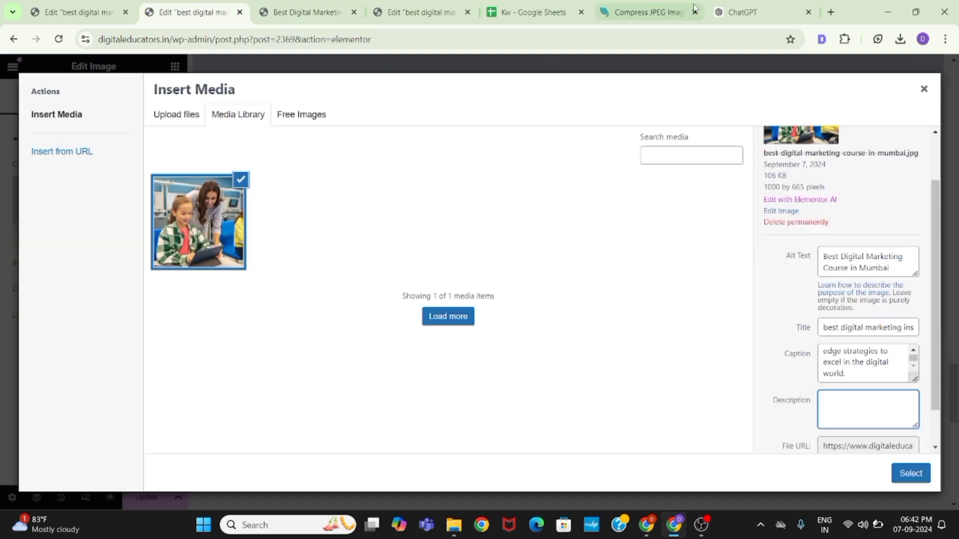
{"action": "left_click", "coordinate": [734, 13]}
{"action": "left_click", "coordinate": [521, 474]}
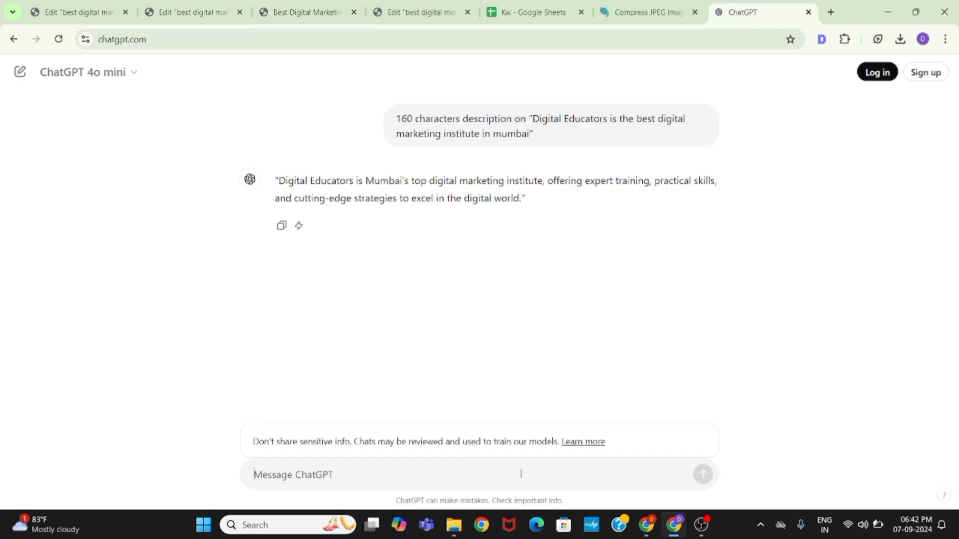
{"action": "type", "text": "1 more"}
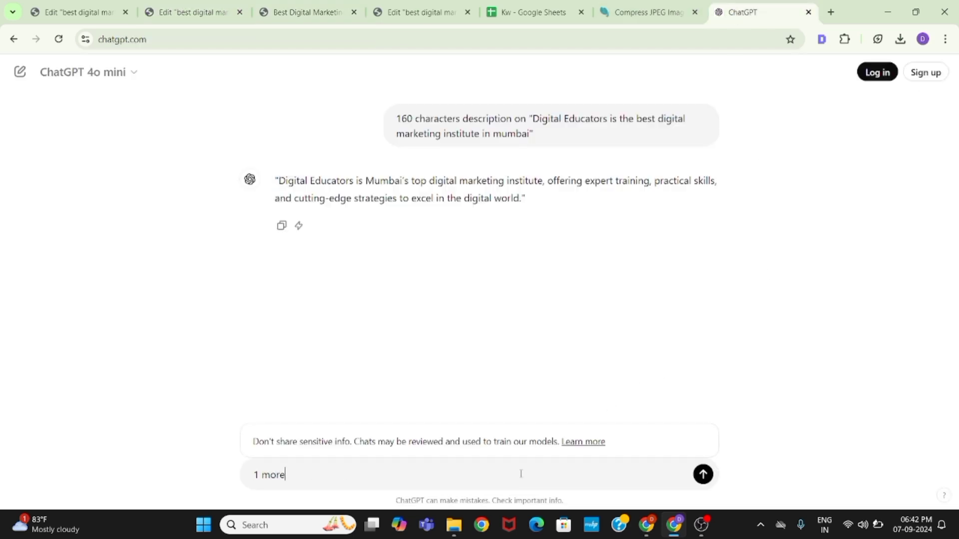
{"action": "key", "text": "Return"}
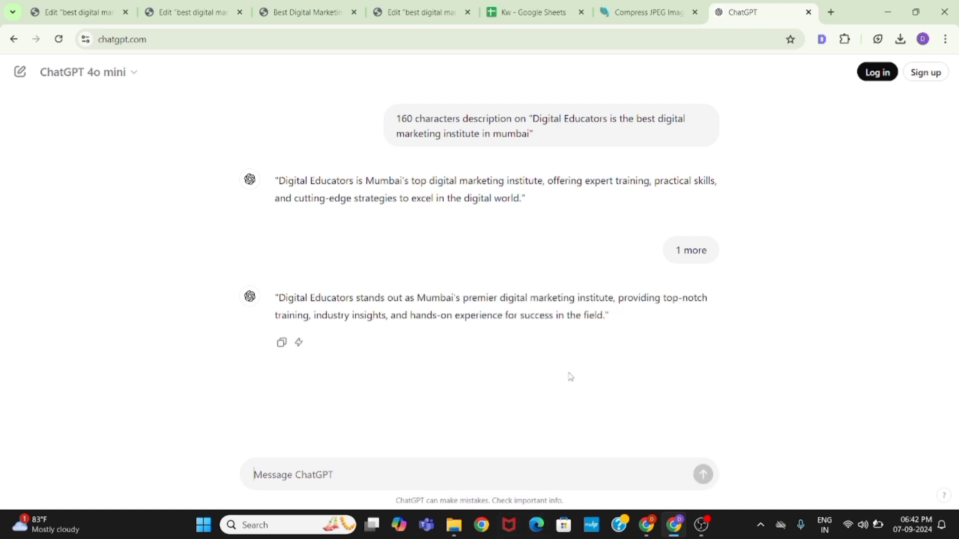
Copy ChatGPT's second description, without its quotation marks, into the image's description in the attachment details.
{"action": "left_click_drag", "start_coordinate": [278, 298], "coordinate": [605, 316]}
{"action": "key", "text": "ctrl+c"}
{"action": "left_click", "coordinate": [192, 12]}
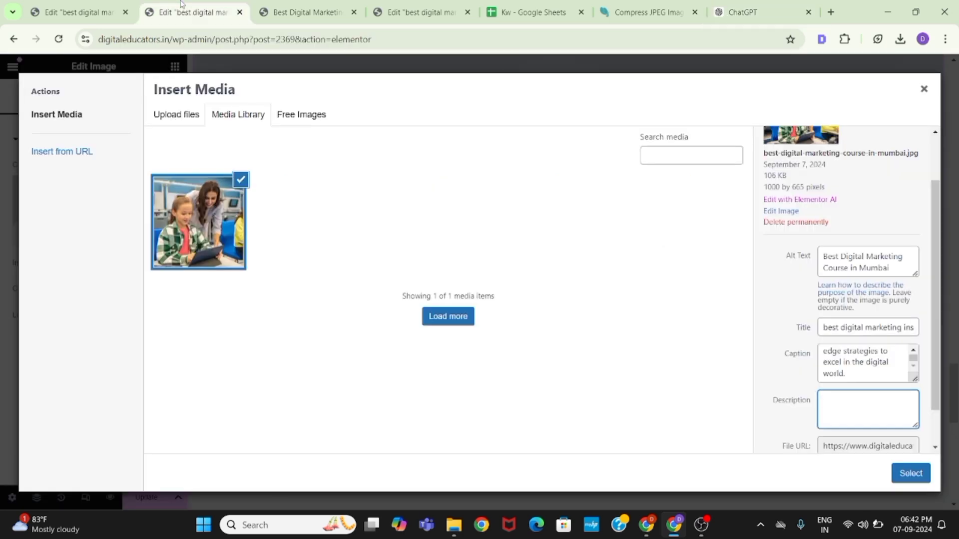
{"action": "key", "text": "ctrl+v"}
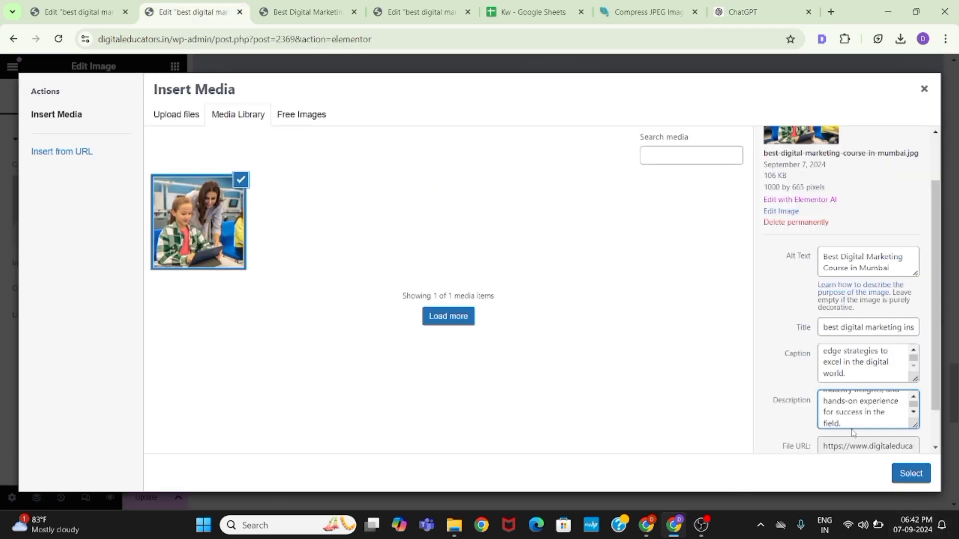
{"action": "triple_click", "coordinate": [848, 410]}
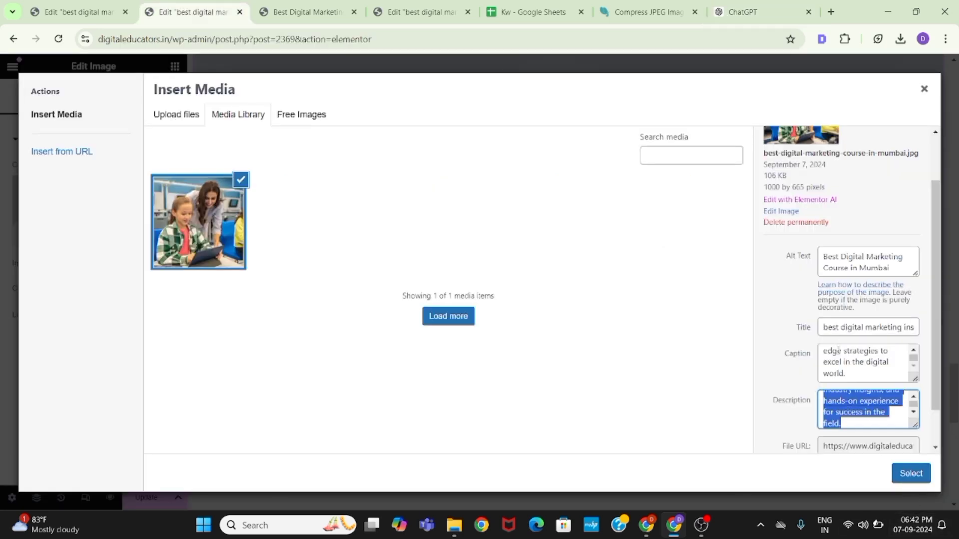
{"action": "triple_click", "coordinate": [838, 351]}
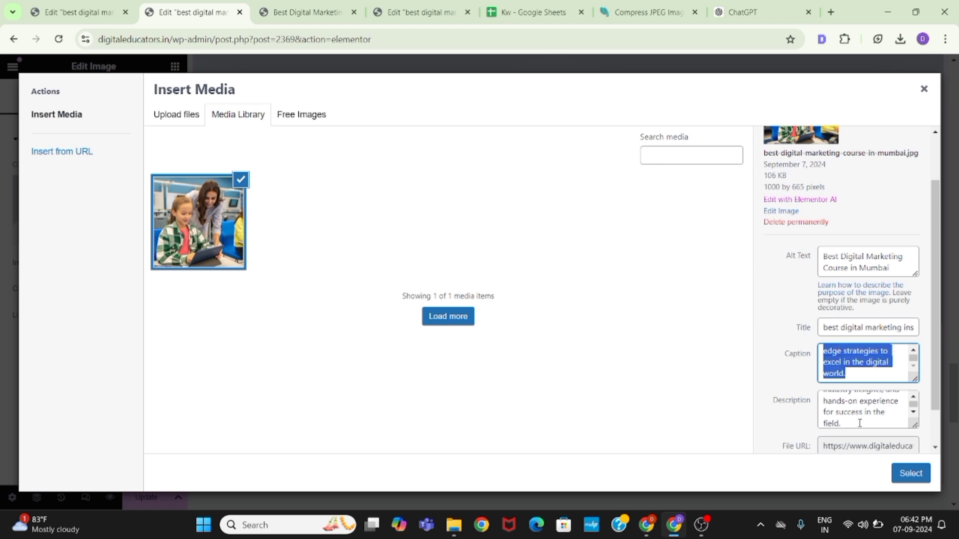
Insert the selected image into the Image widget and publish the page update.
{"action": "left_click", "coordinate": [911, 473]}
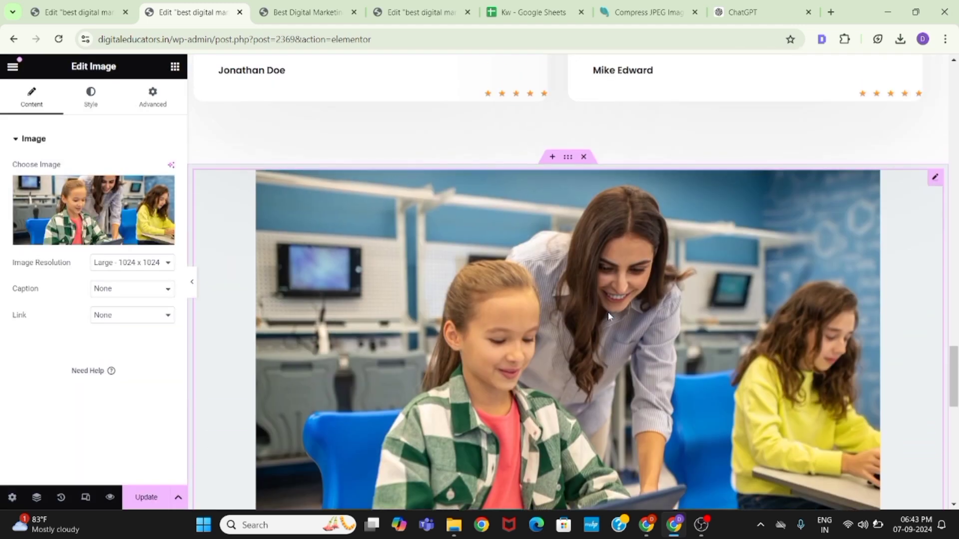
{"action": "scroll", "coordinate": [609, 313], "scroll_direction": "down", "scroll_amount": 2}
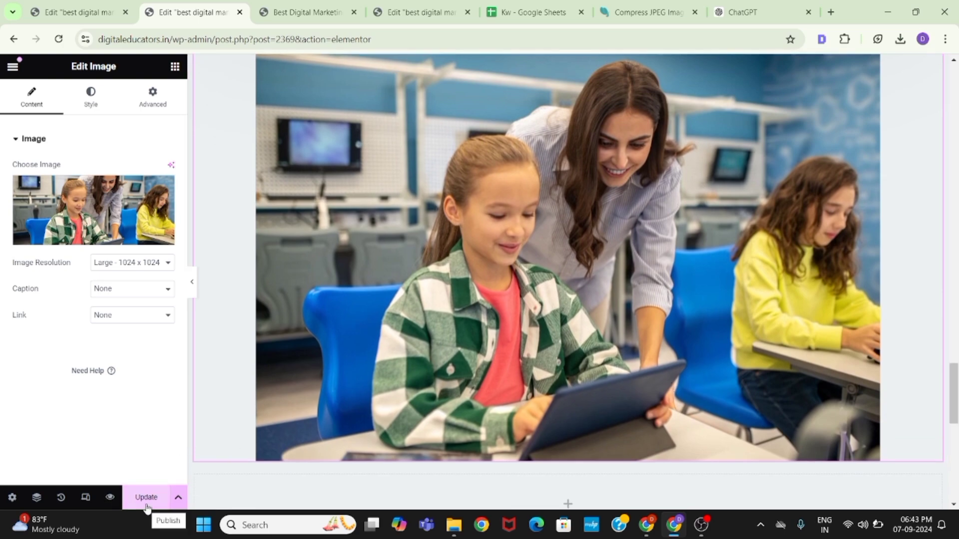
{"action": "scroll", "coordinate": [568, 367], "scroll_direction": "up", "scroll_amount": 3}
{"action": "scroll", "coordinate": [568, 366], "scroll_direction": "down", "scroll_amount": 2}
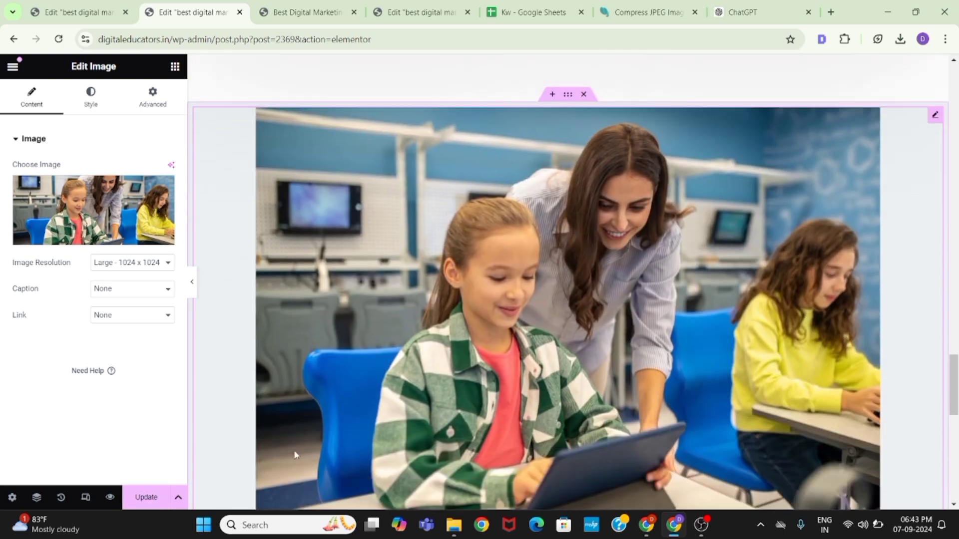
{"action": "left_click", "coordinate": [146, 497]}
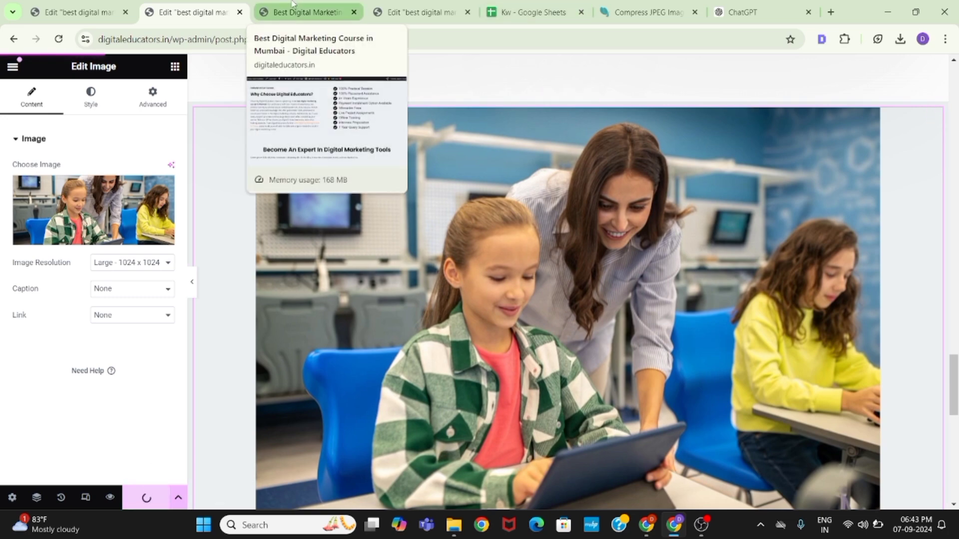
Open the live "best digital marketing course in mumbai" page in a new tab from the site header's link.
{"action": "left_click", "coordinate": [293, 5]}
{"action": "scroll", "coordinate": [286, 203], "scroll_direction": "up", "scroll_amount": 20}
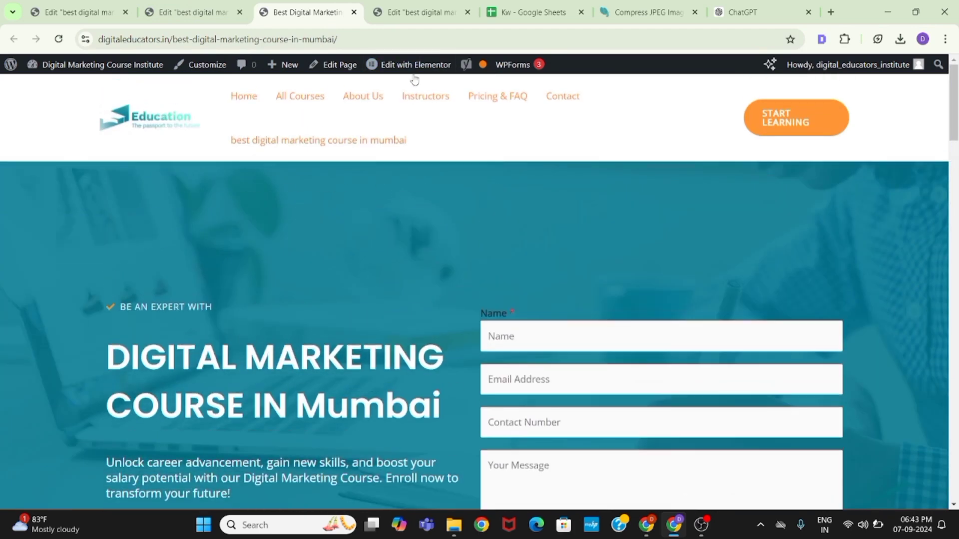
{"action": "middle_click", "coordinate": [280, 150]}
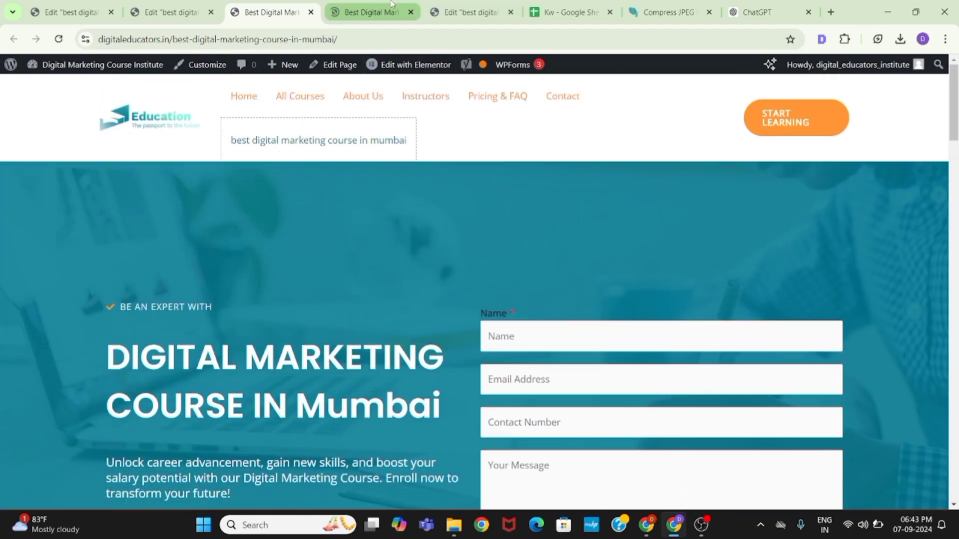
Examine the newly added classroom image on the live "best digital marketing course in mumbai" page.
{"action": "left_click", "coordinate": [372, 12]}
{"action": "scroll", "coordinate": [552, 395], "scroll_direction": "down", "scroll_amount": 12}
{"action": "scroll", "coordinate": [552, 394], "scroll_direction": "down", "scroll_amount": 15}
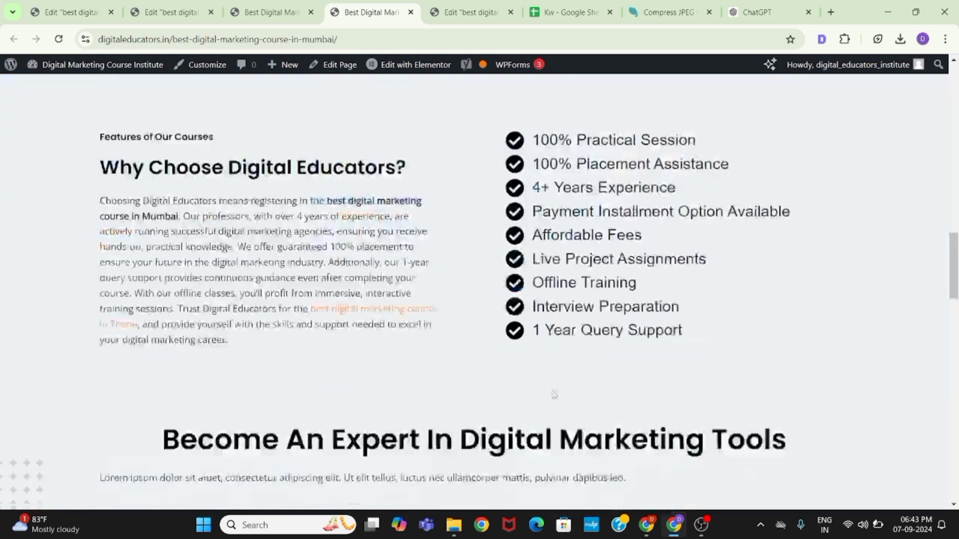
{"action": "scroll", "coordinate": [546, 400], "scroll_direction": "down", "scroll_amount": 3}
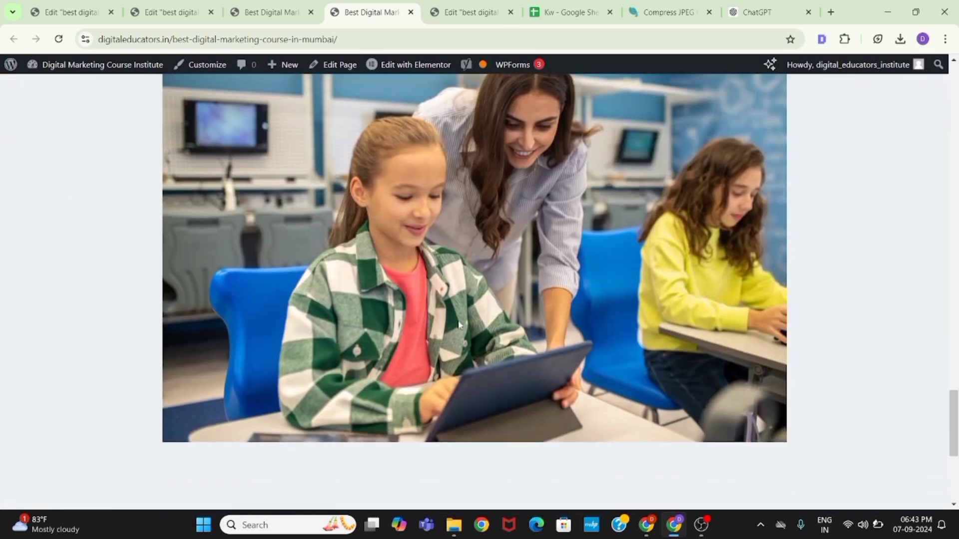
{"action": "scroll", "coordinate": [503, 250], "scroll_direction": "up", "scroll_amount": 1}
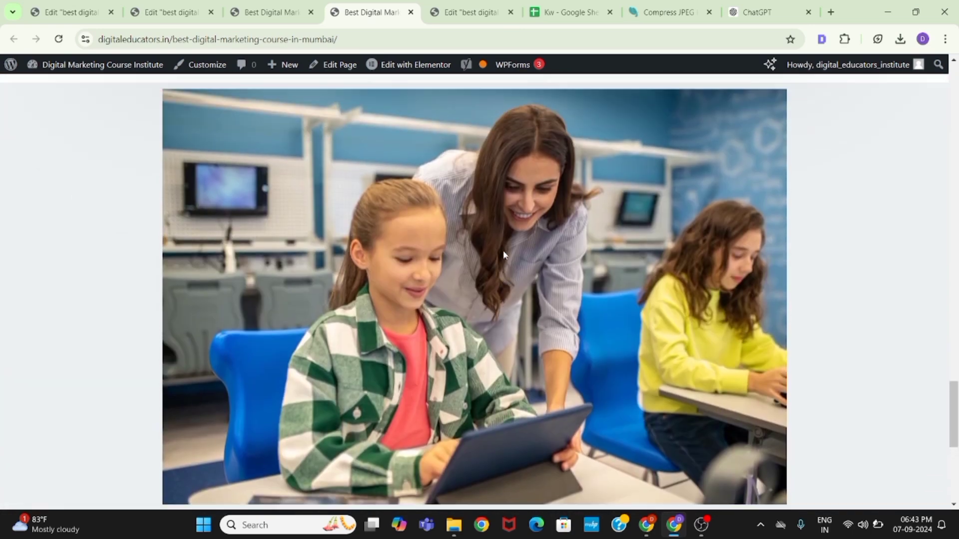
Check the image optimization checklist on the "SEO Lec" Miro board and return to the live page.
{"action": "mouse_move", "coordinate": [639, 522]}
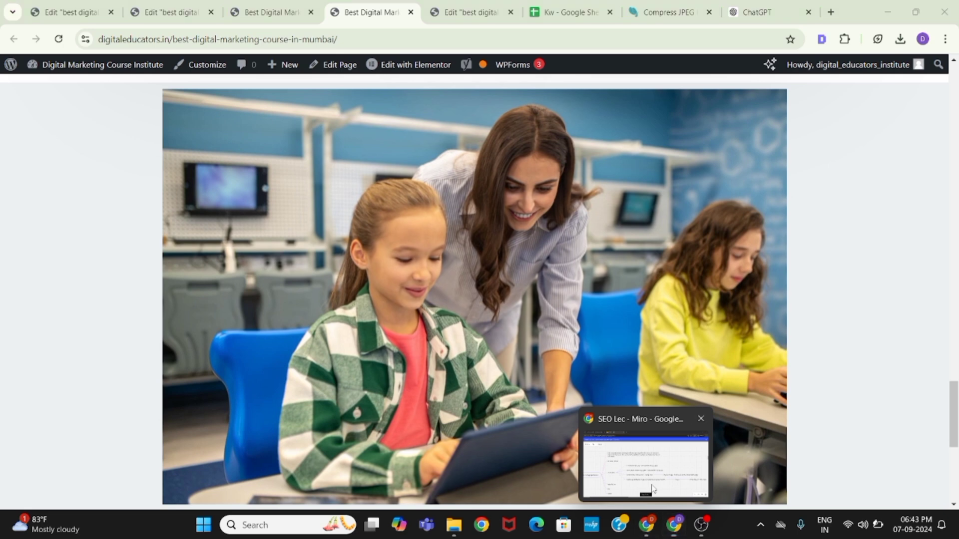
{"action": "left_click", "coordinate": [644, 465]}
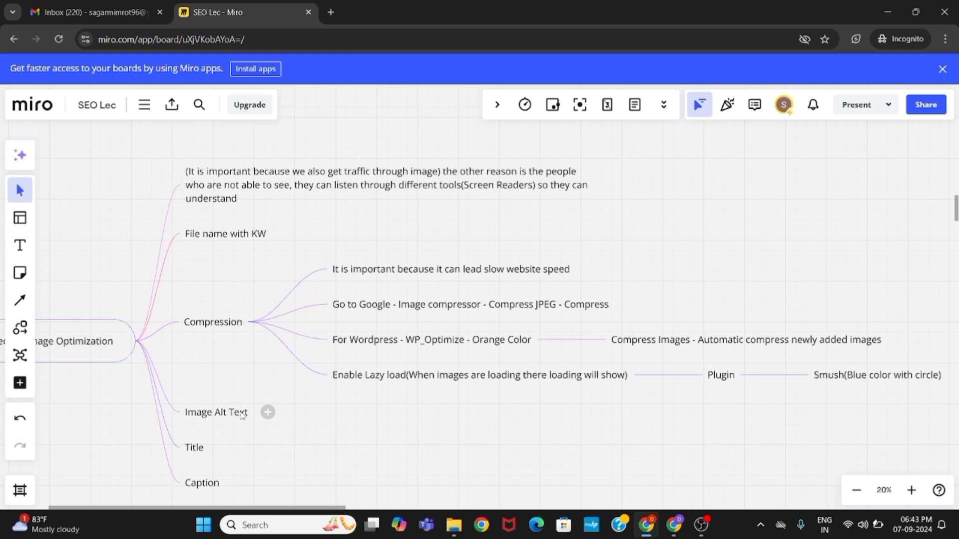
{"action": "key", "text": "alt+Tab"}
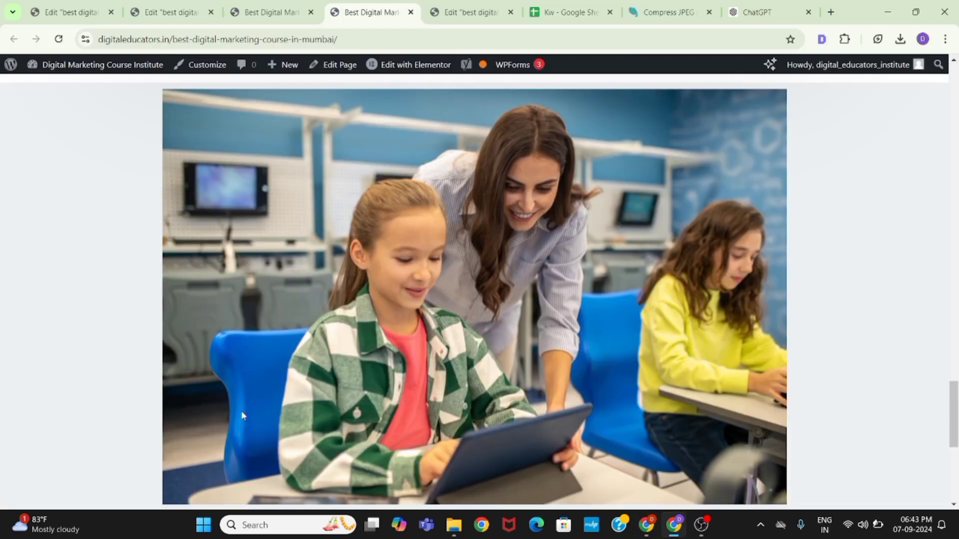
Look through the live page's course and testimonial sections for other images used on the site.
{"action": "scroll", "coordinate": [336, 380], "scroll_direction": "up", "scroll_amount": 20}
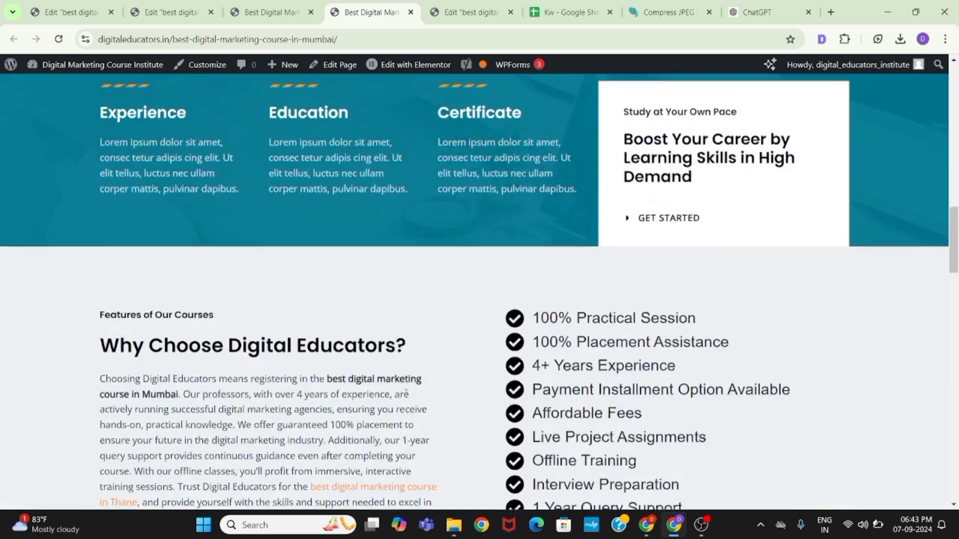
{"action": "scroll", "coordinate": [409, 398], "scroll_direction": "up", "scroll_amount": 6}
{"action": "scroll", "coordinate": [409, 400], "scroll_direction": "down", "scroll_amount": 17}
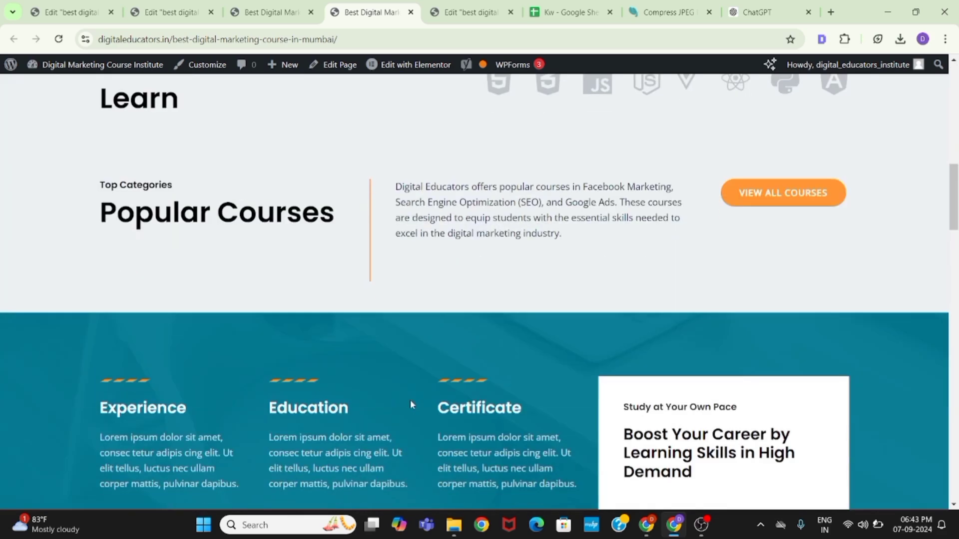
{"action": "scroll", "coordinate": [418, 404], "scroll_direction": "down", "scroll_amount": 12}
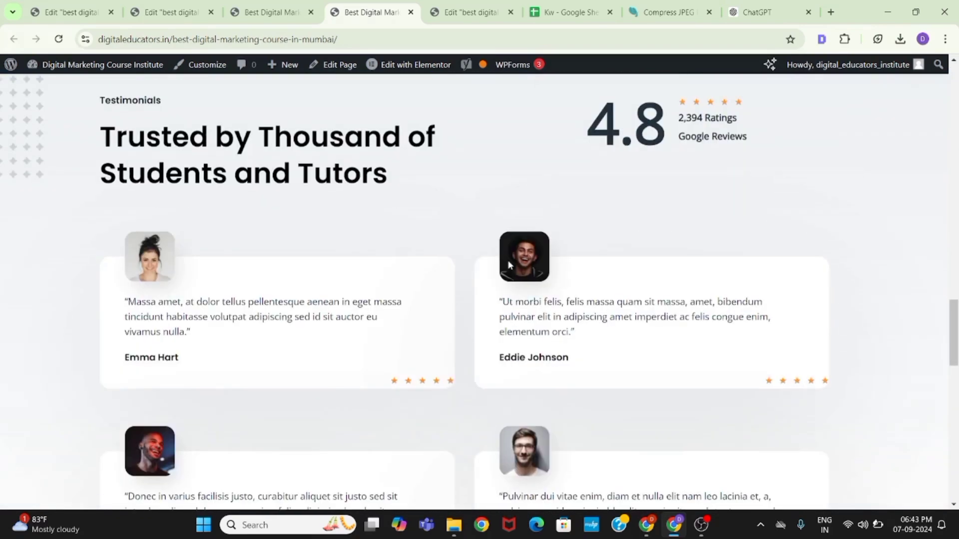
Leave the Elementor editor for the WordPress admin area and open the Media Library list of uploaded images.
{"action": "left_click", "coordinate": [170, 12]}
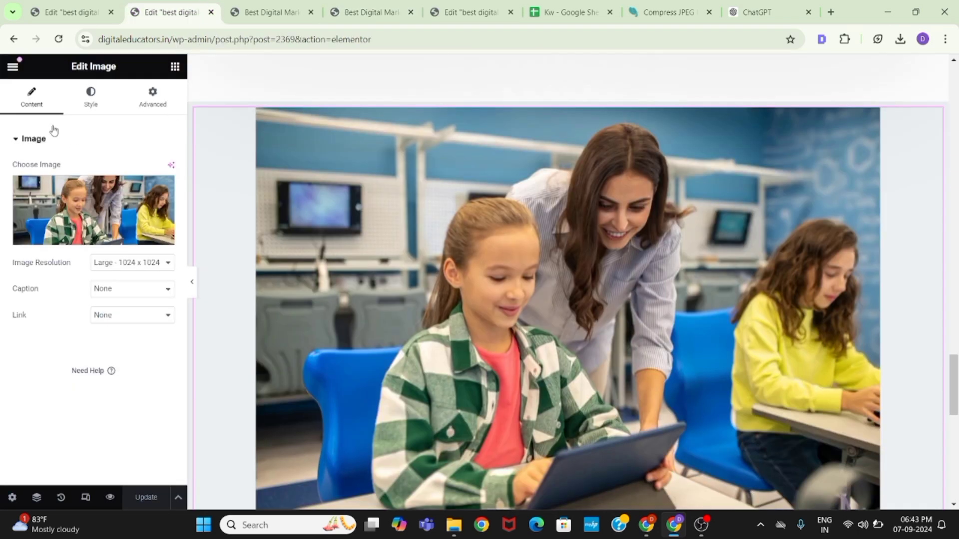
{"action": "left_click", "coordinate": [14, 39]}
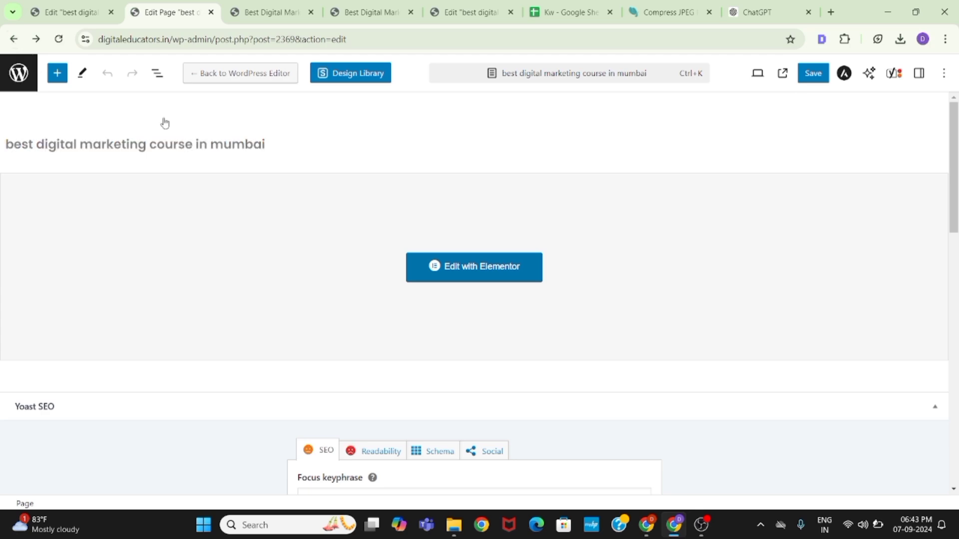
{"action": "left_click", "coordinate": [23, 37]}
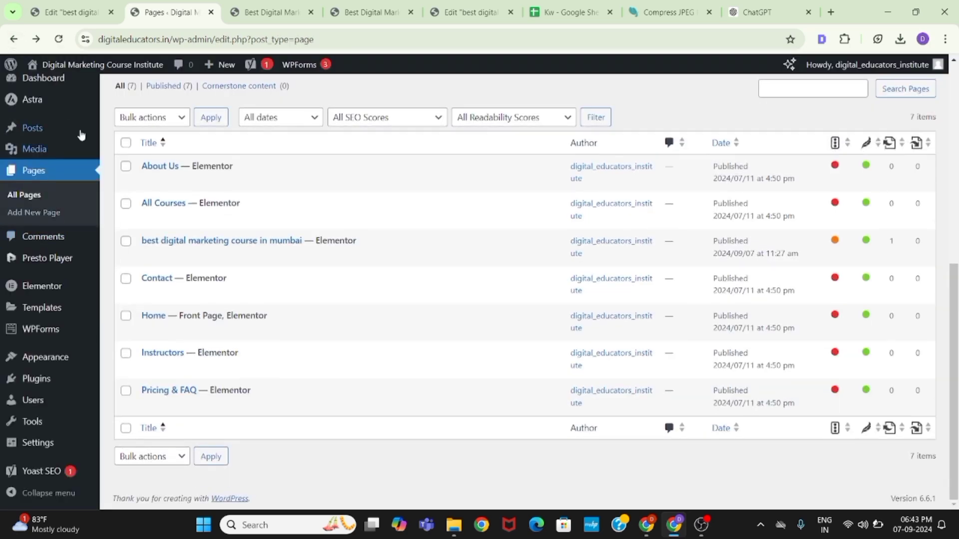
{"action": "scroll", "coordinate": [44, 177], "scroll_direction": "up", "scroll_amount": 2}
{"action": "left_click", "coordinate": [51, 165]}
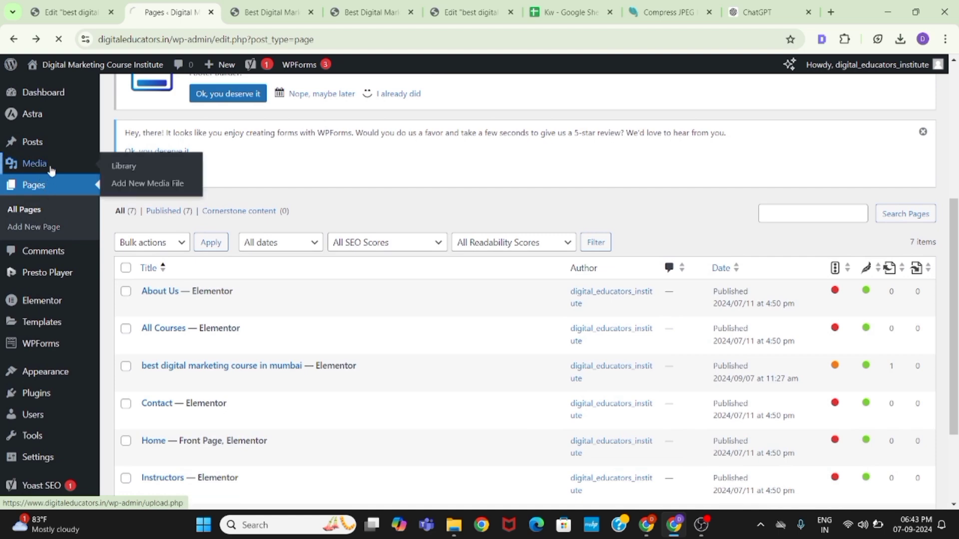
{"action": "scroll", "coordinate": [264, 299], "scroll_direction": "down", "scroll_amount": 6}
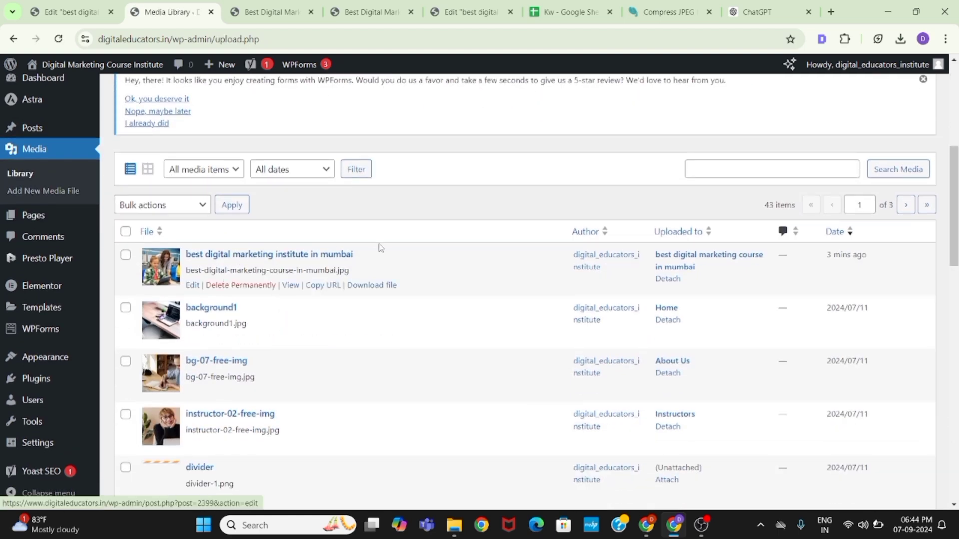
{"action": "scroll", "coordinate": [209, 334], "scroll_direction": "down", "scroll_amount": 1}
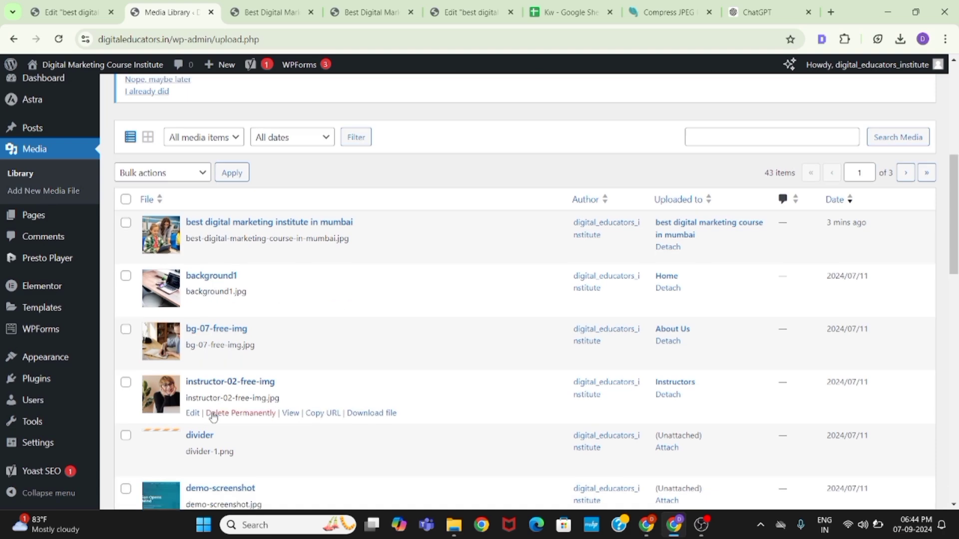
Open the "instructor-02-free-img" media item for editing and bring up its image editing tools.
{"action": "left_click", "coordinate": [193, 383]}
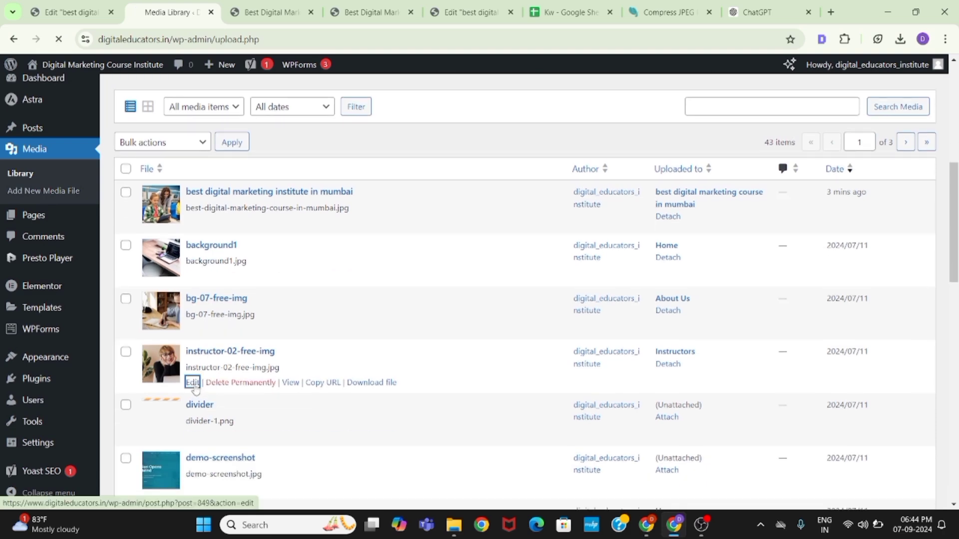
{"action": "scroll", "coordinate": [212, 397], "scroll_direction": "down", "scroll_amount": 5}
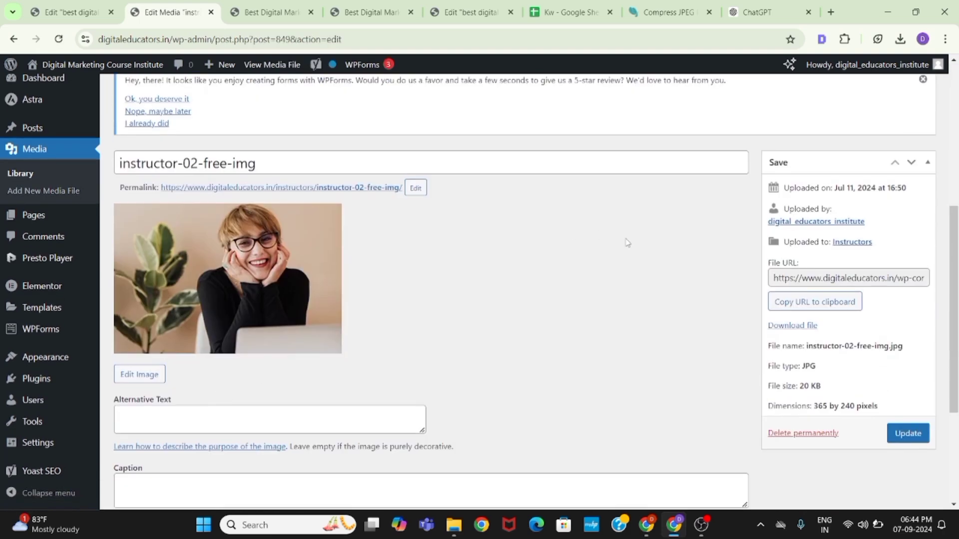
{"action": "left_click", "coordinate": [142, 379]}
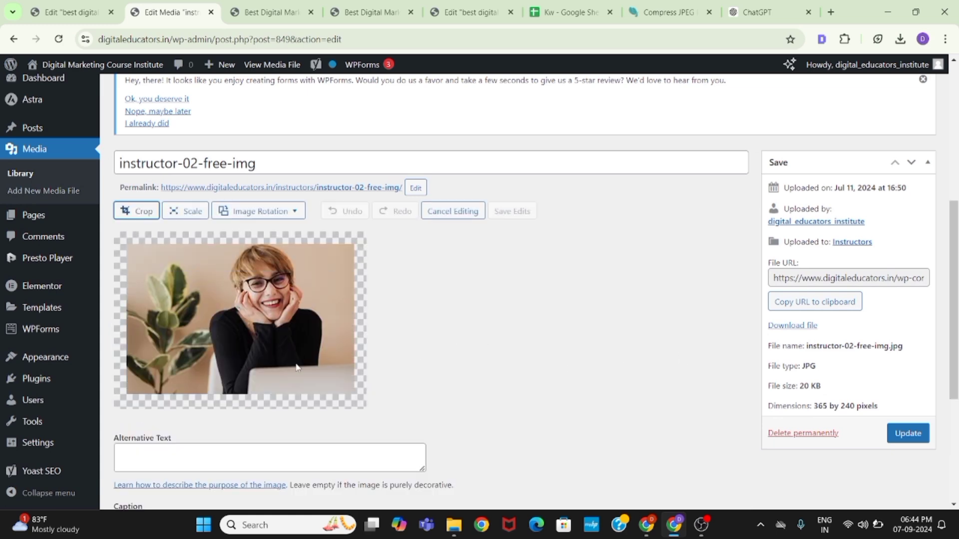
Review the instructor image's alternative text, caption, description and title fields, and return to the Media Library list.
{"action": "scroll", "coordinate": [288, 403], "scroll_direction": "down", "scroll_amount": 3}
{"action": "left_click", "coordinate": [194, 330]}
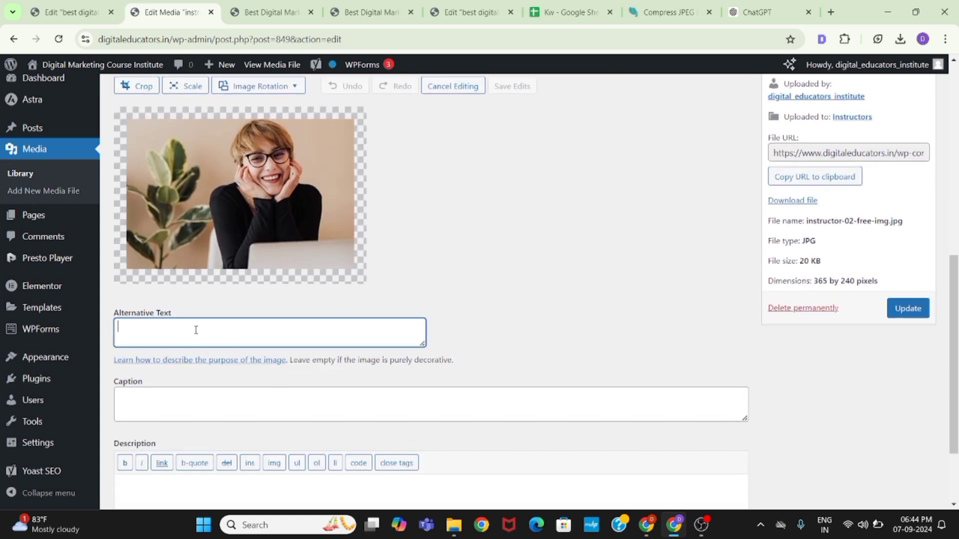
{"action": "scroll", "coordinate": [199, 353], "scroll_direction": "down", "scroll_amount": 2}
{"action": "left_click", "coordinate": [183, 292]}
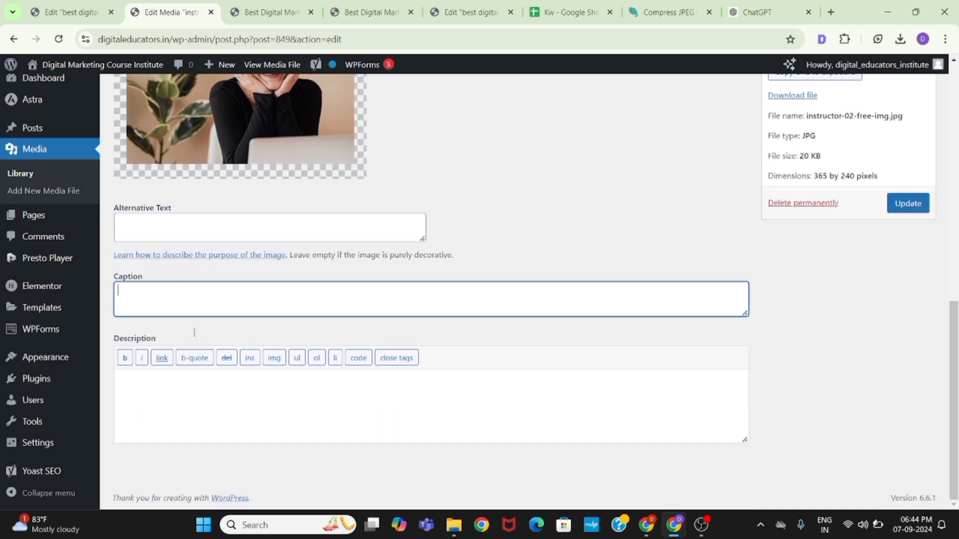
{"action": "left_click", "coordinate": [182, 389]}
{"action": "scroll", "coordinate": [195, 382], "scroll_direction": "up", "scroll_amount": 4}
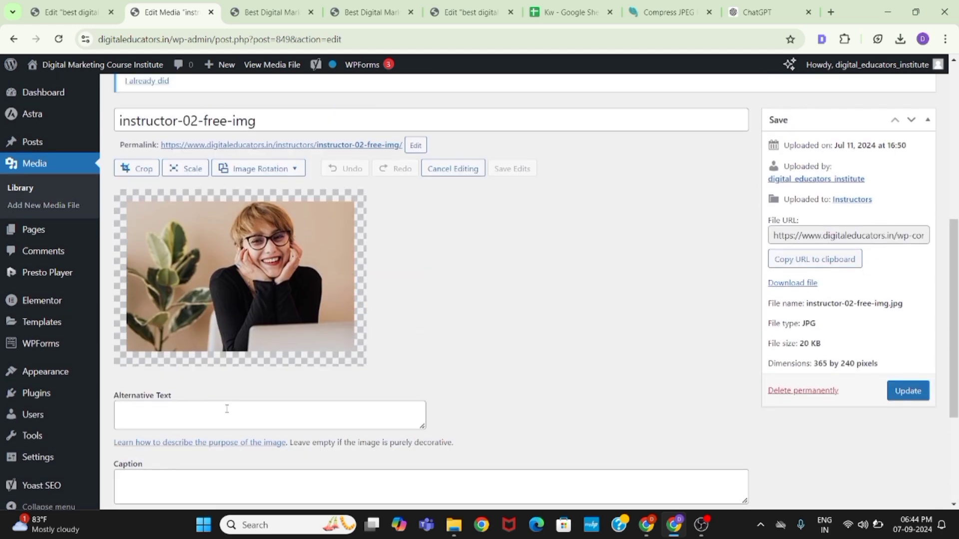
{"action": "scroll", "coordinate": [227, 414], "scroll_direction": "down", "scroll_amount": 2}
{"action": "scroll", "coordinate": [229, 418], "scroll_direction": "up", "scroll_amount": 6}
{"action": "left_click", "coordinate": [234, 308]}
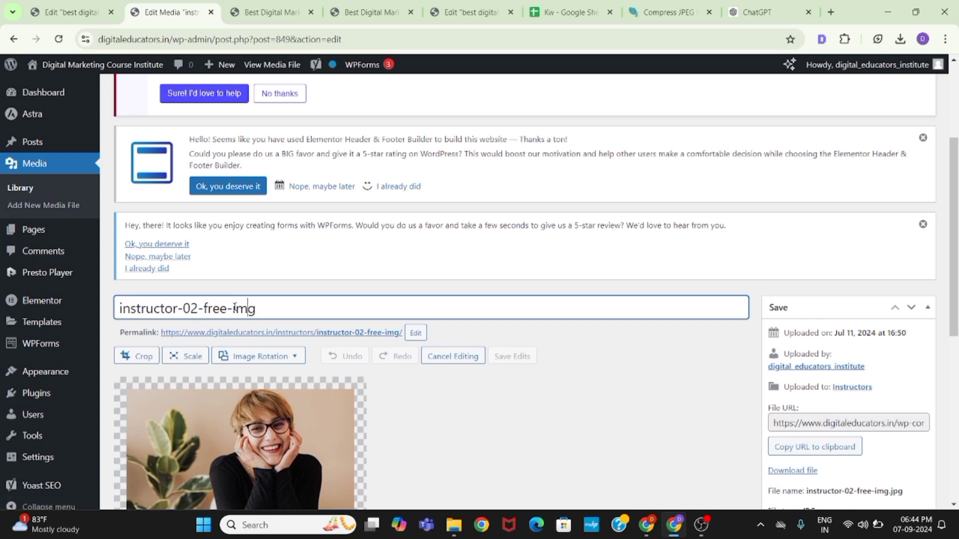
{"action": "left_click_drag", "start_coordinate": [248, 308], "coordinate": [30, 317]}
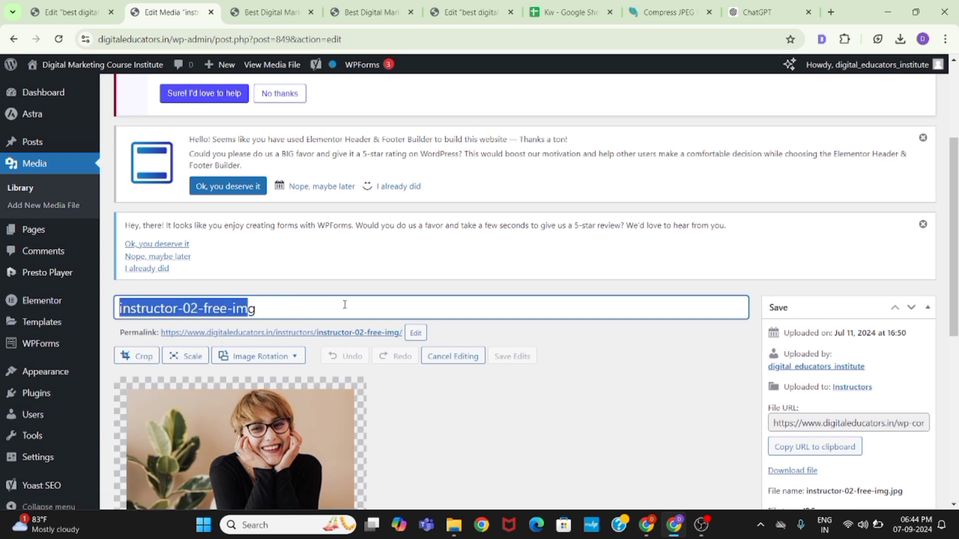
{"action": "left_click_drag", "start_coordinate": [379, 310], "coordinate": [40, 322]}
{"action": "scroll", "coordinate": [374, 381], "scroll_direction": "down", "scroll_amount": 2}
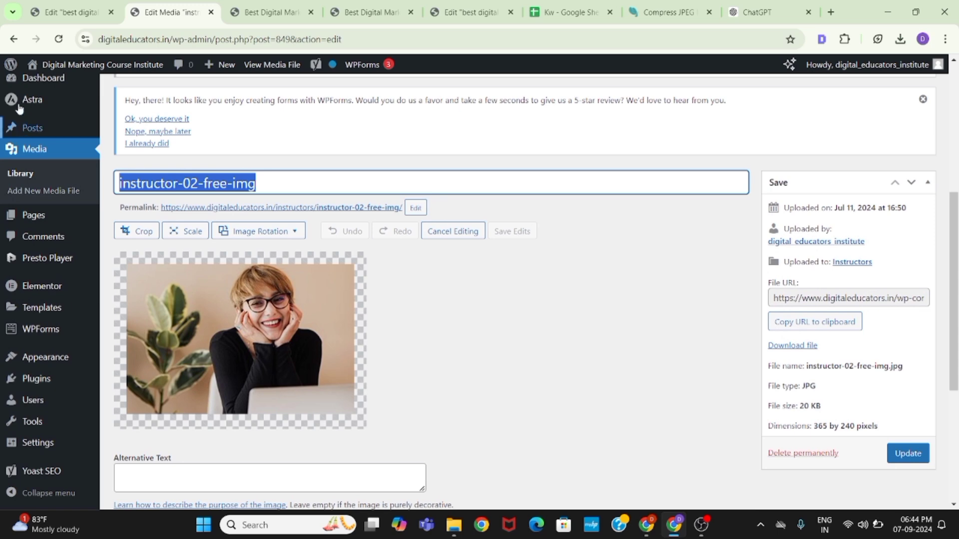
{"action": "left_click", "coordinate": [15, 41]}
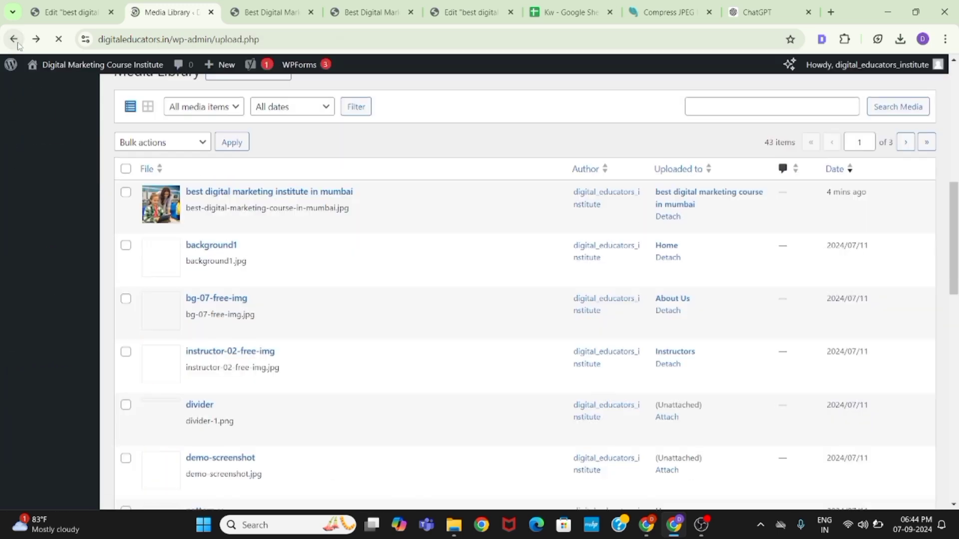
Switch to the "SEO Lec" Miro board and review the Title and Caption items along with the image optimization notes.
{"action": "key", "text": "alt+Tab"}
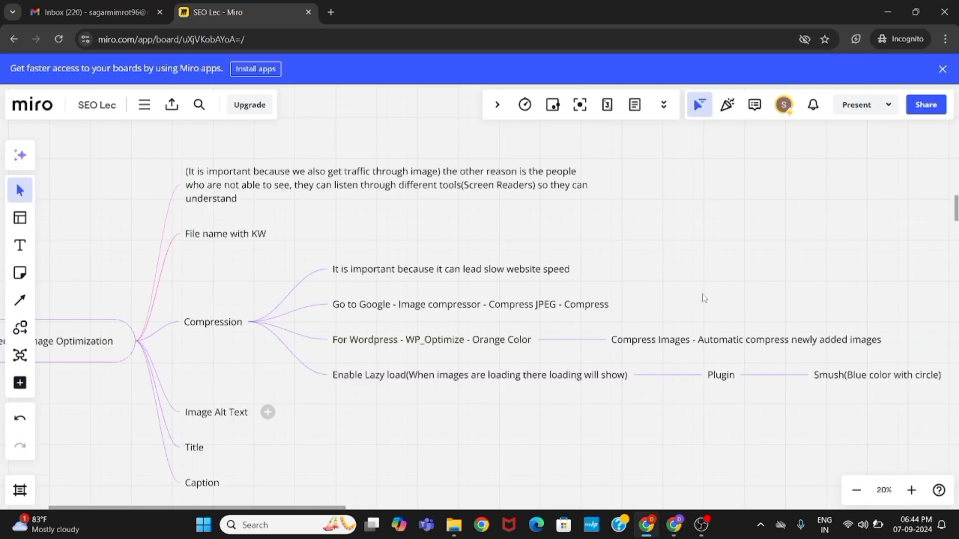
{"action": "left_click", "coordinate": [196, 452]}
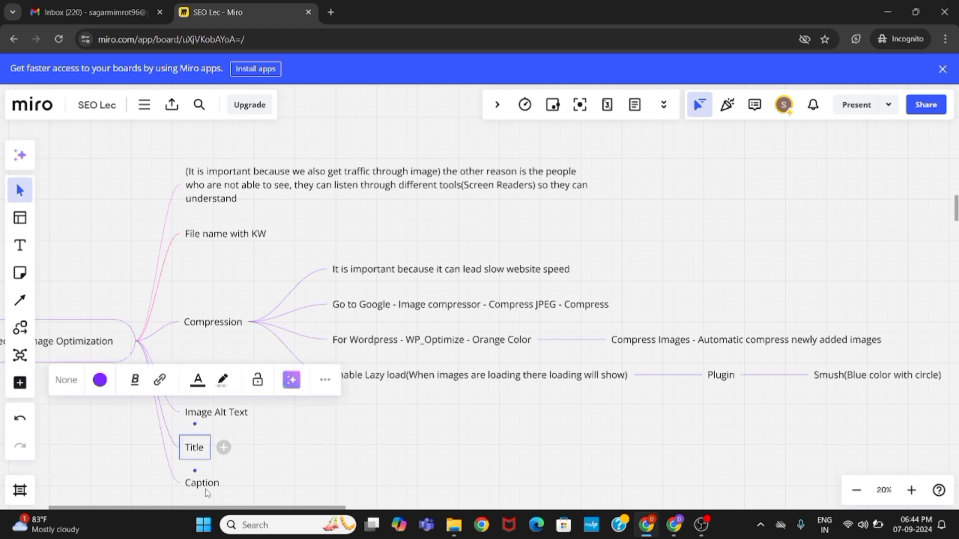
{"action": "left_click", "coordinate": [205, 486]}
{"action": "left_click", "coordinate": [358, 467]}
{"action": "scroll", "coordinate": [357, 467], "scroll_direction": "down", "scroll_amount": 2}
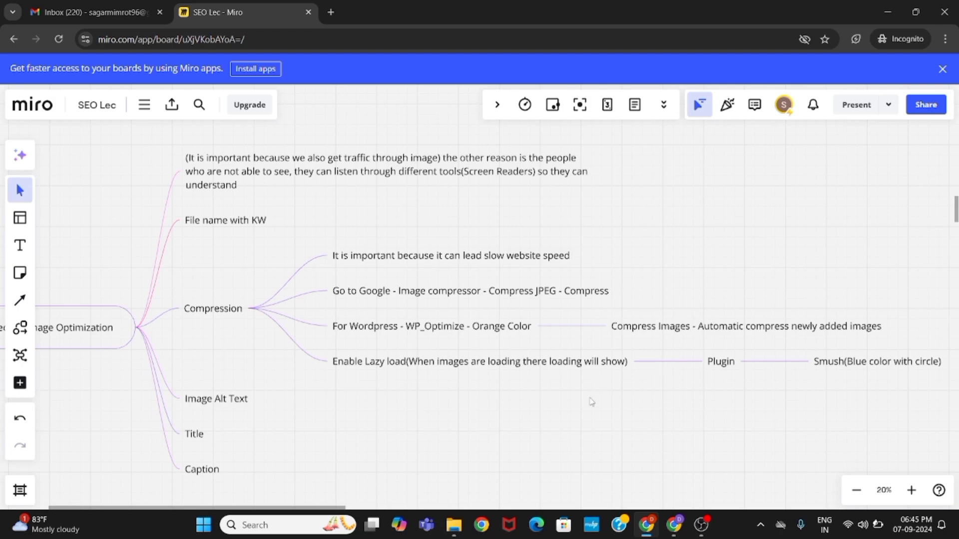
{"action": "scroll", "coordinate": [581, 417], "scroll_direction": "up", "scroll_amount": 2}
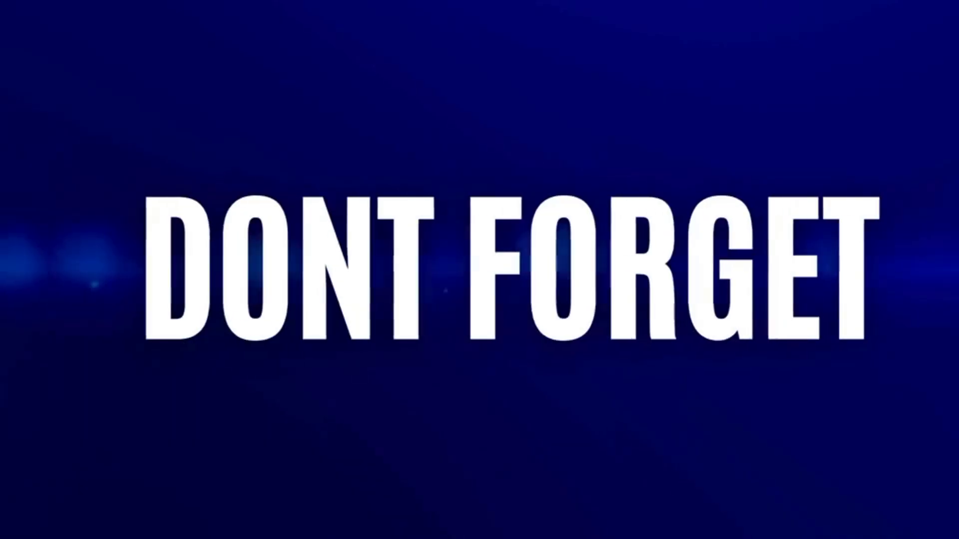